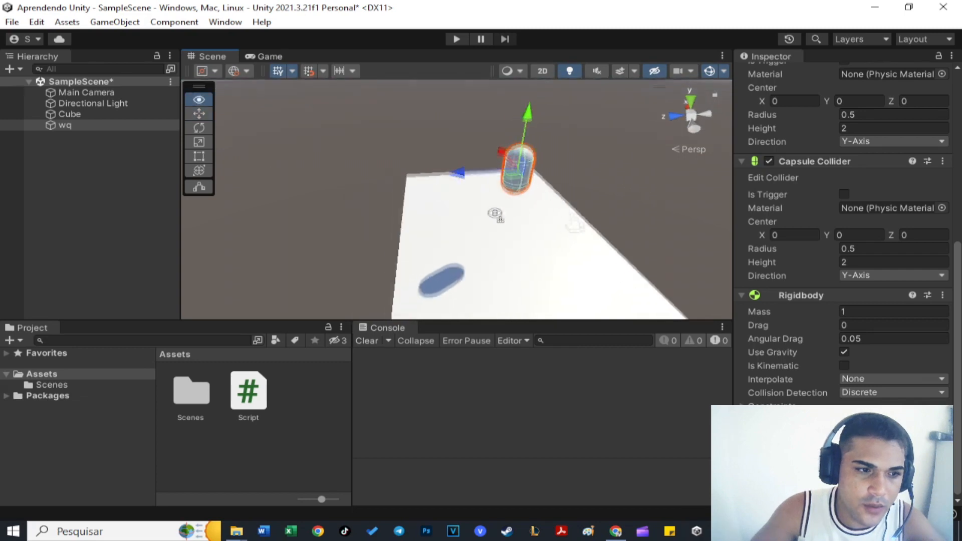
Compare the capsule and floor in the Scene and Game views, and run the scene in Play mode
{"action": "right_click_drag", "start_coordinate": [353, 233], "coordinate": [685, 227]}
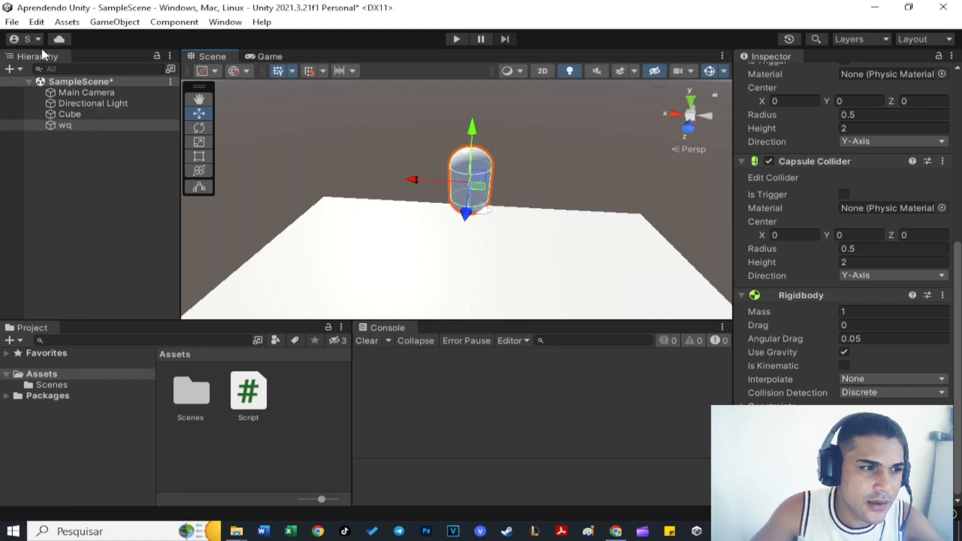
{"action": "left_click", "coordinate": [271, 57]}
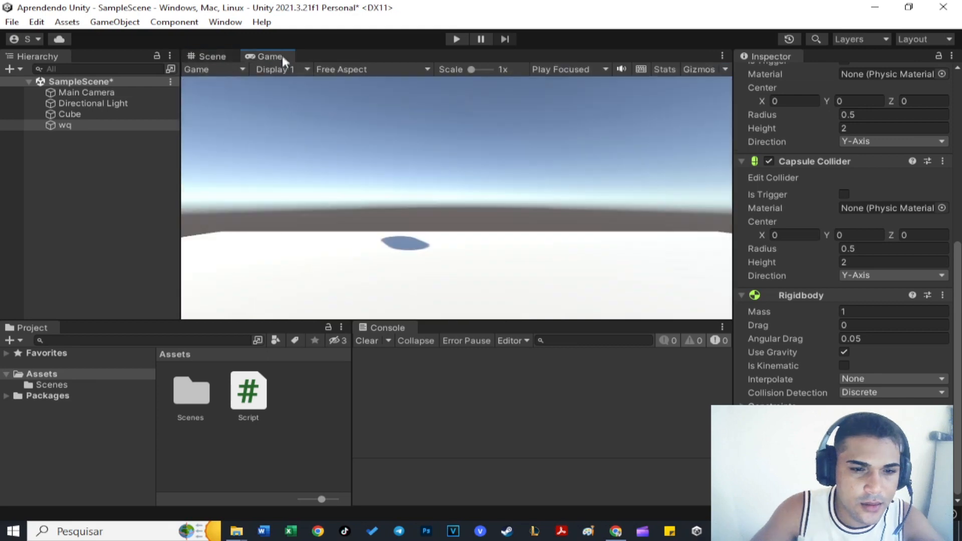
{"action": "left_click", "coordinate": [228, 70]}
{"action": "left_click", "coordinate": [221, 58]}
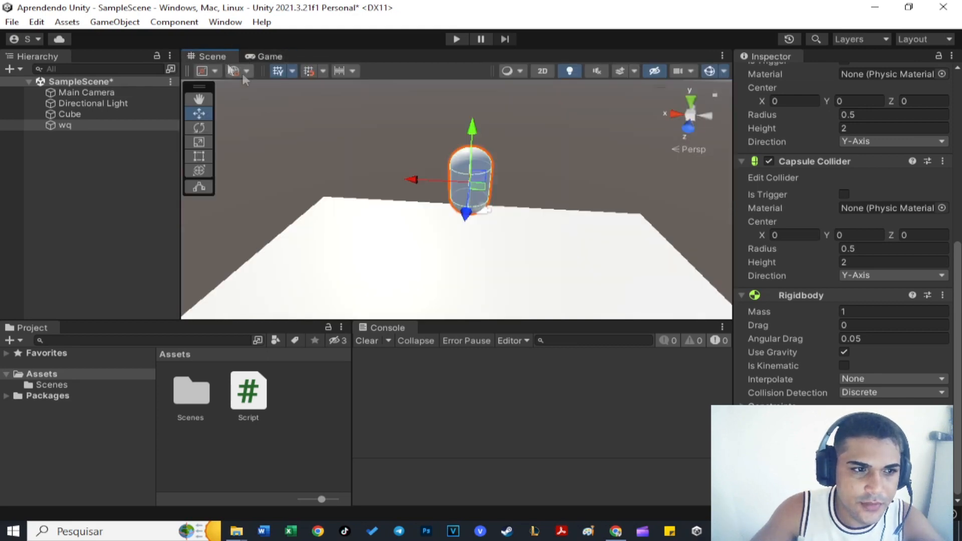
{"action": "left_click", "coordinate": [447, 39]}
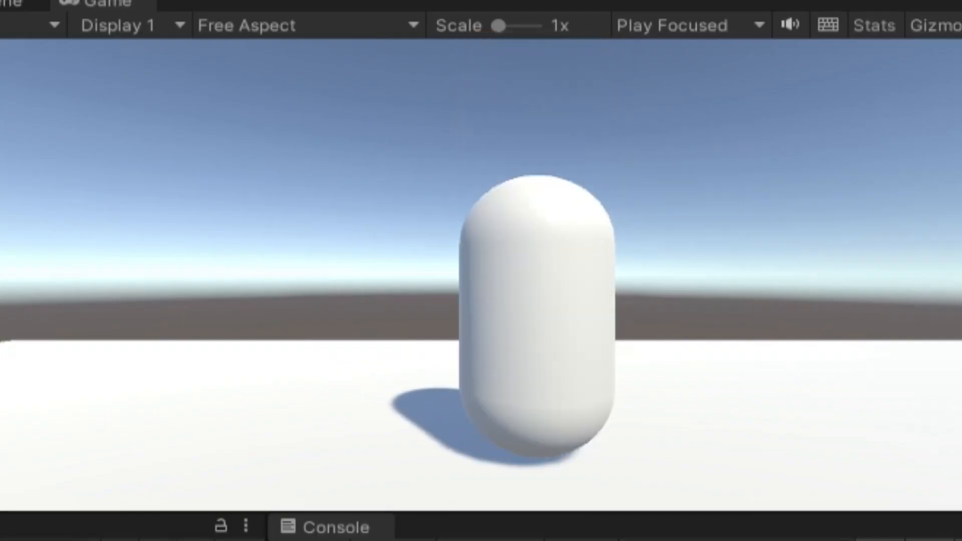
Examine the wq capsule's Capsule Collider and Rigidbody components and the floor cube's Box Colliders
{"action": "right_click_drag", "start_coordinate": [528, 238], "coordinate": [561, 308]}
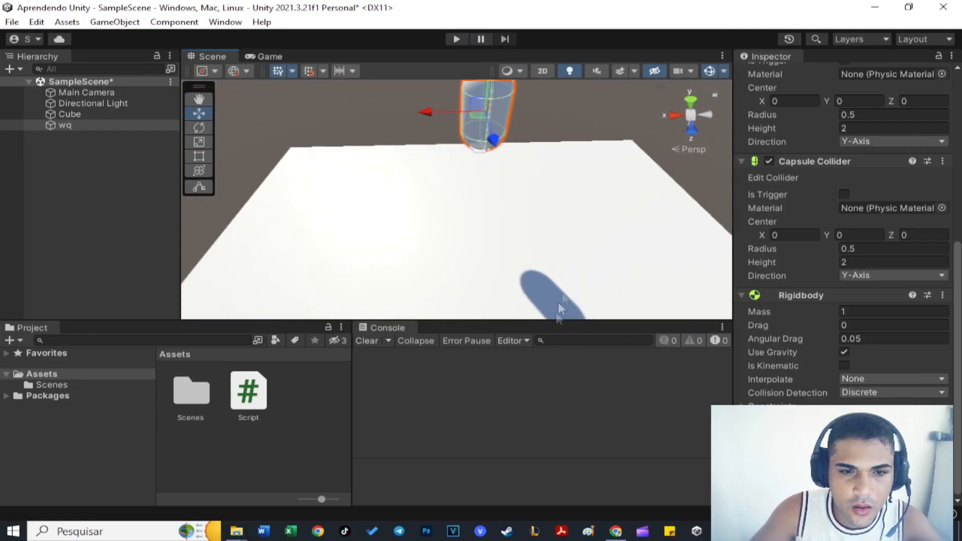
{"action": "key", "text": "f"}
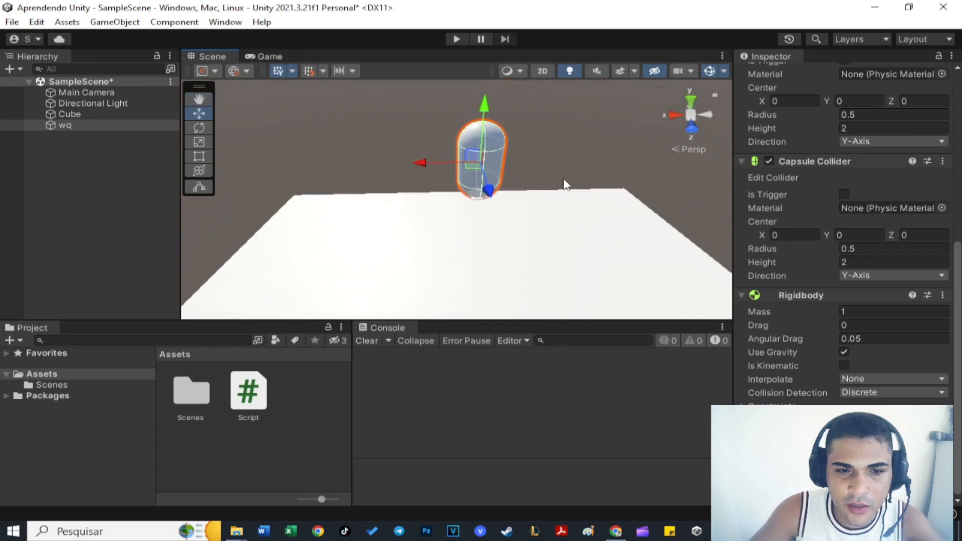
{"action": "scroll", "coordinate": [804, 326], "scroll_direction": "up", "scroll_amount": 2}
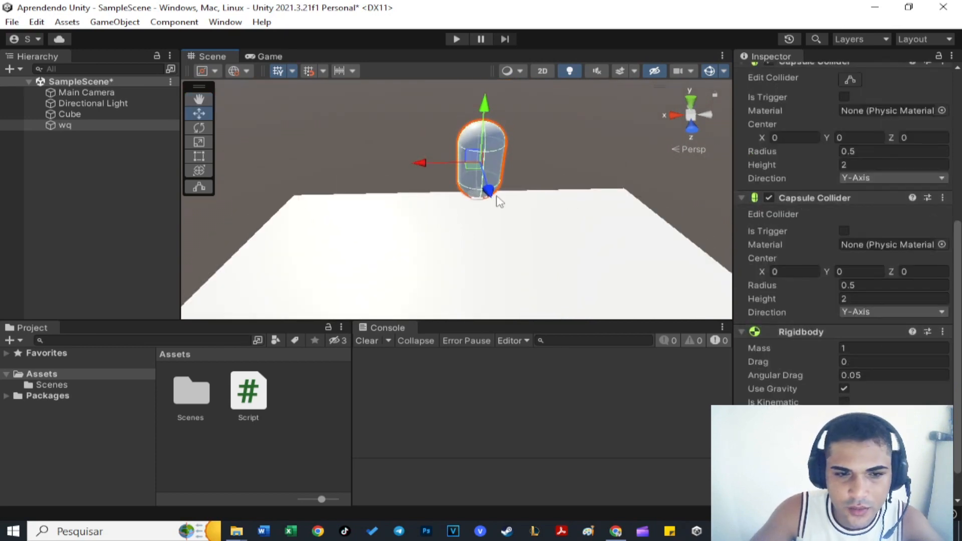
{"action": "left_click", "coordinate": [379, 302]}
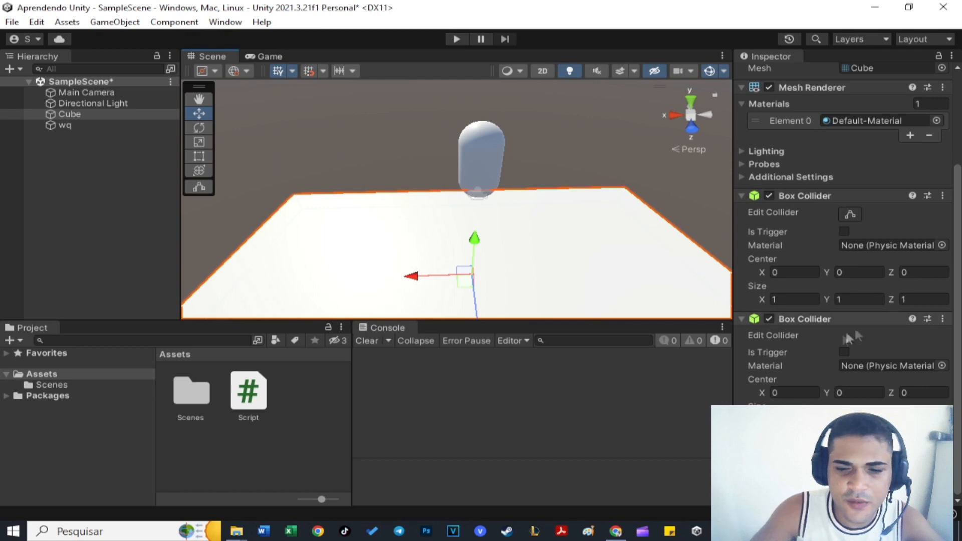
Play-test the capsule's fall onto the floor, stop Play mode and clear the selection
{"action": "left_click", "coordinate": [455, 39]}
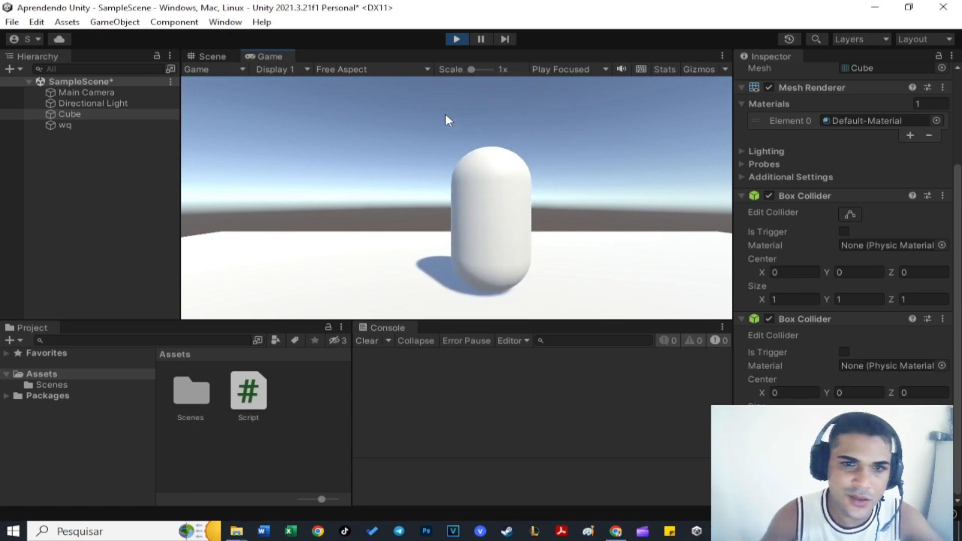
{"action": "left_click", "coordinate": [454, 44]}
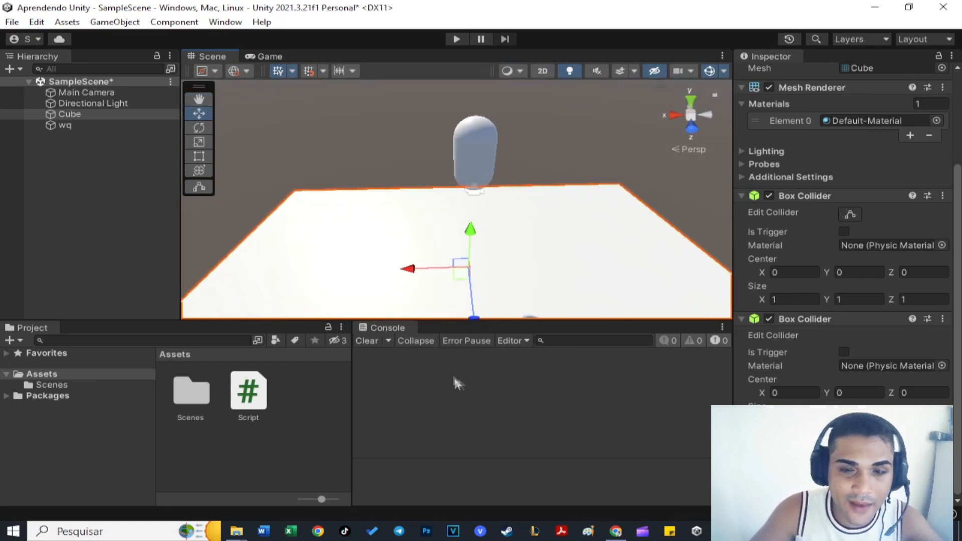
{"action": "left_click", "coordinate": [380, 155]}
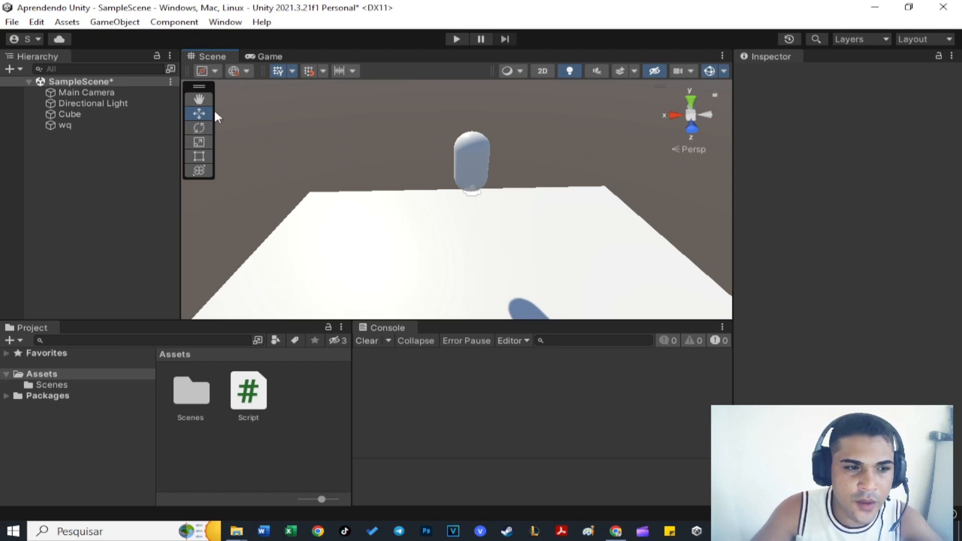
Try rotating the wq capsule with the Rotate tool, and undo the rotation
{"action": "left_click", "coordinate": [472, 142]}
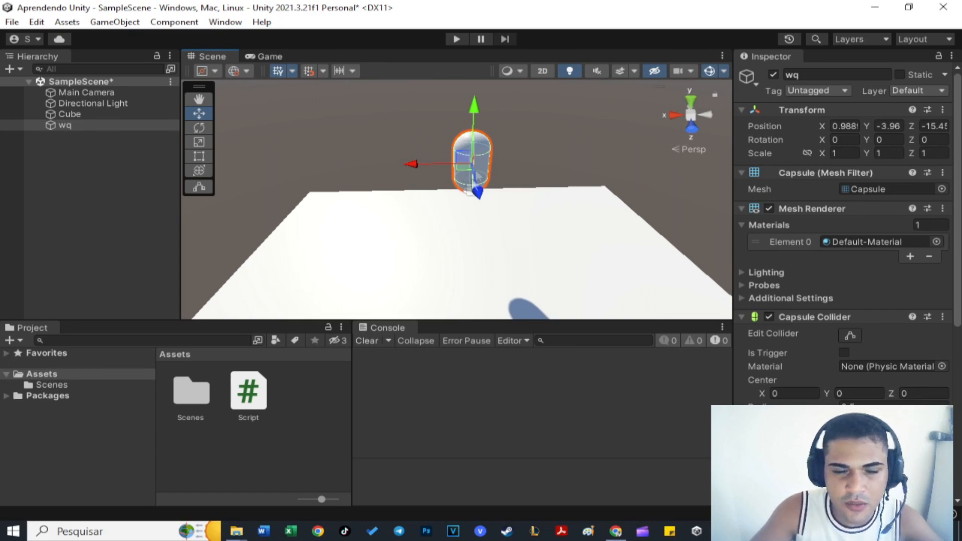
{"action": "left_click", "coordinate": [199, 127]}
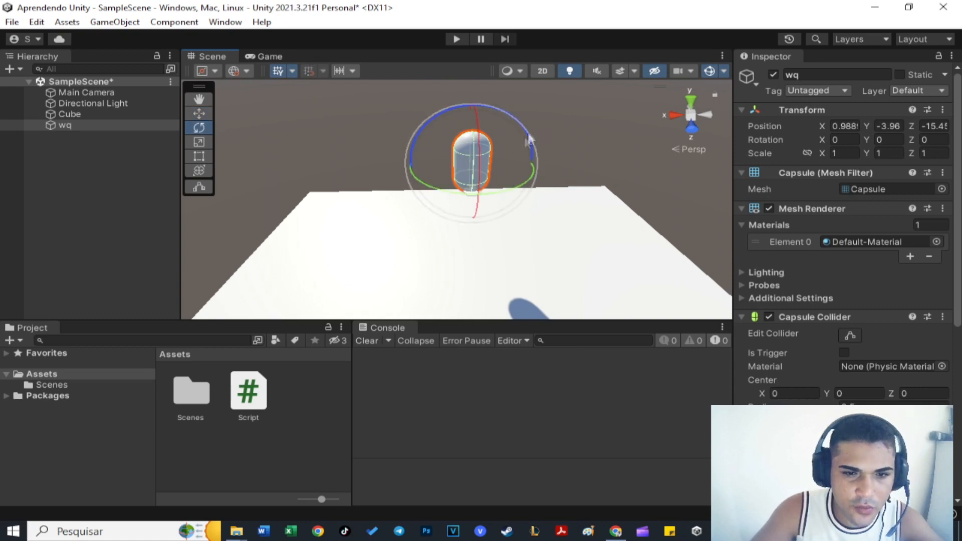
{"action": "left_click_drag", "start_coordinate": [531, 139], "coordinate": [569, 208]}
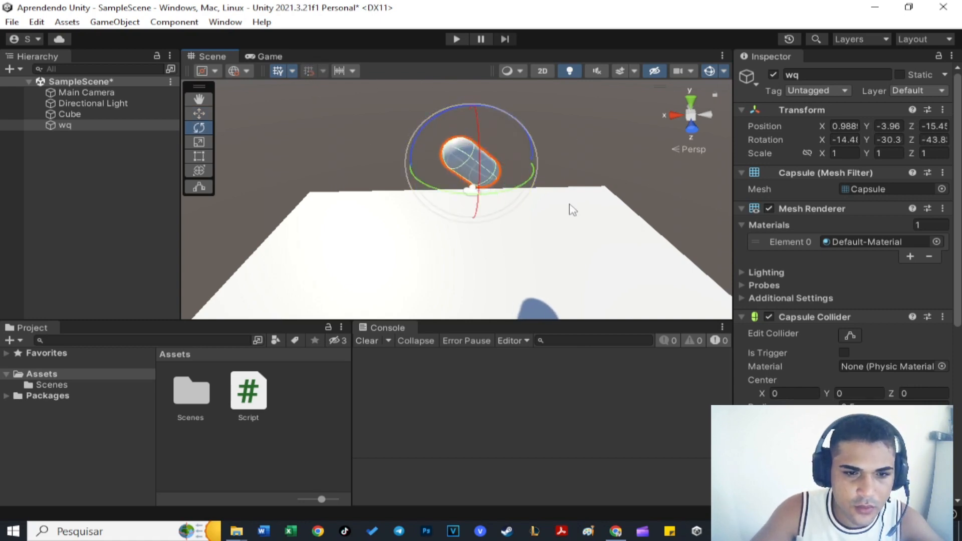
{"action": "key", "text": "ctrl+z"}
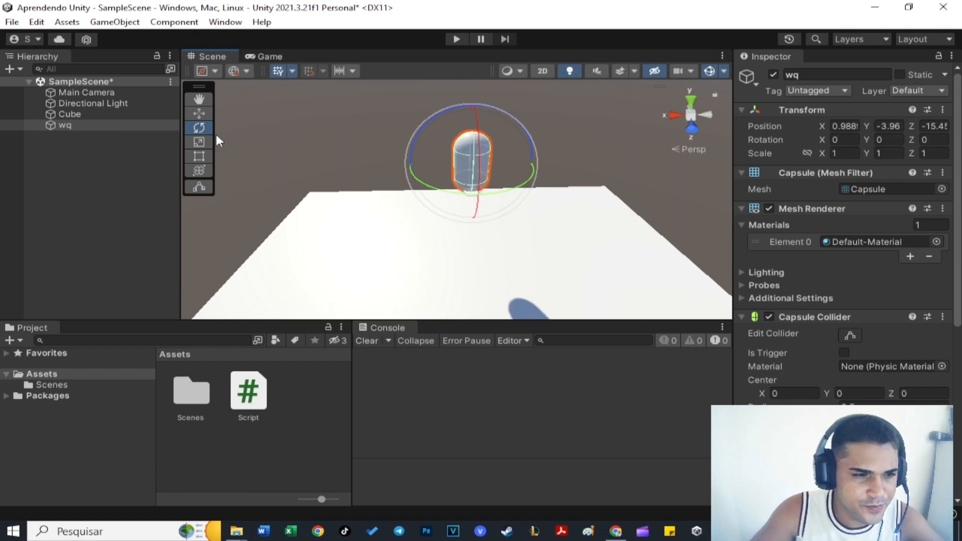
Scale the wq capsule uniformly to about 0.43, and stretch its Y scale to about 0.6
{"action": "left_click", "coordinate": [200, 143]}
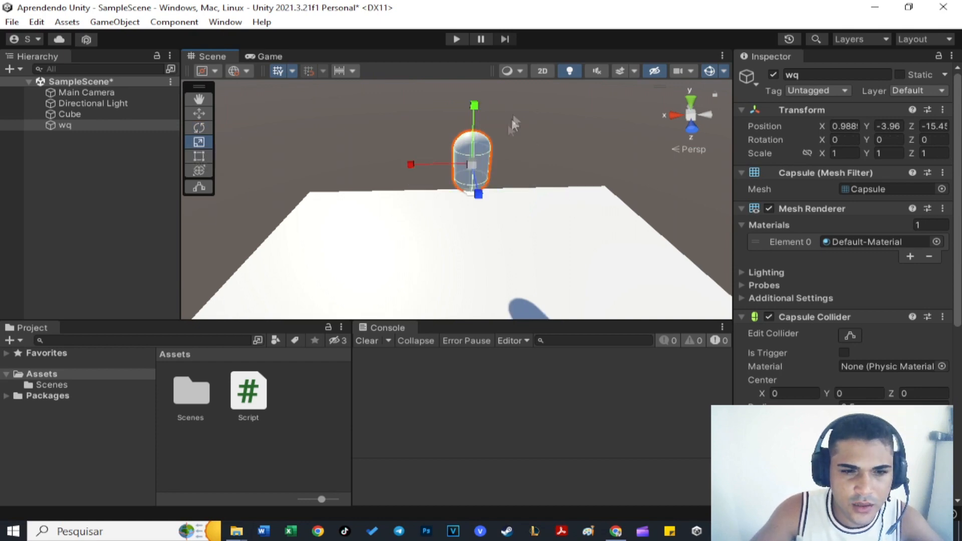
{"action": "left_click_drag", "start_coordinate": [476, 167], "coordinate": [376, 157]}
{"action": "key", "text": "ctrl+z"}
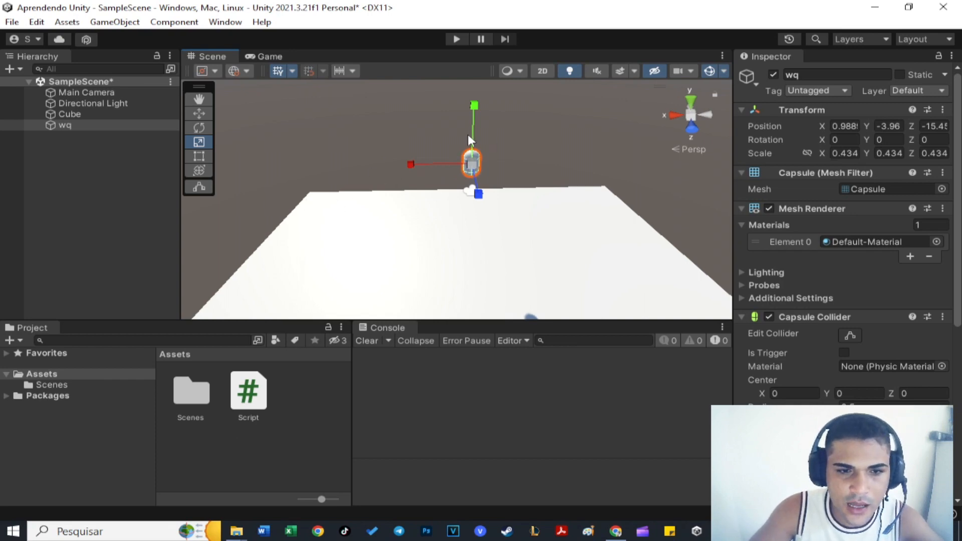
{"action": "mouse_move", "coordinate": [474, 106]}
{"action": "left_mouse_down"}
{"action": "mouse_move", "coordinate": [476, 91]}
{"action": "mouse_move", "coordinate": [477, 102]}
{"action": "left_mouse_up"}
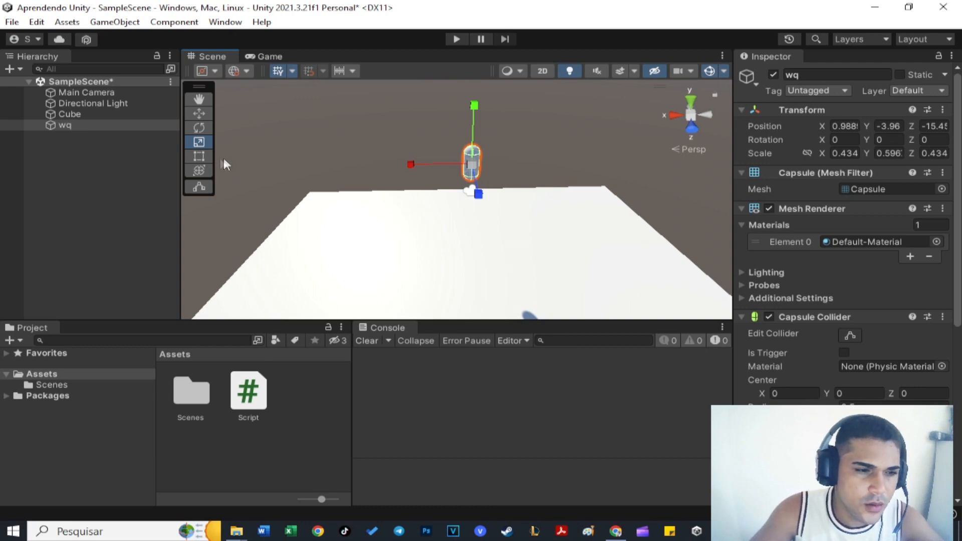
Box-select the wq capsule and the Main Camera with the Rect tool active, and clear the selection
{"action": "left_click", "coordinate": [199, 155]}
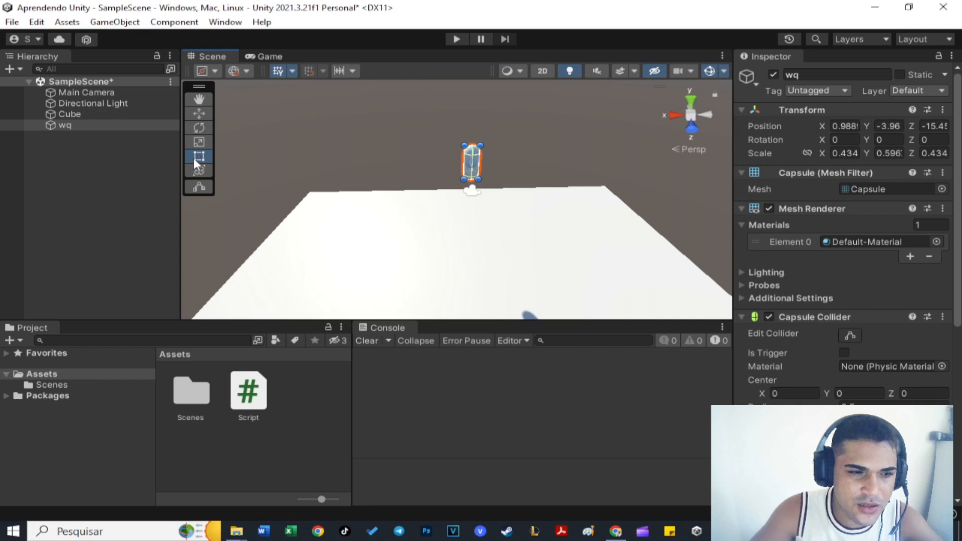
{"action": "scroll", "coordinate": [557, 153], "scroll_direction": "down", "scroll_amount": 5}
{"action": "left_click_drag", "start_coordinate": [586, 128], "coordinate": [435, 255]}
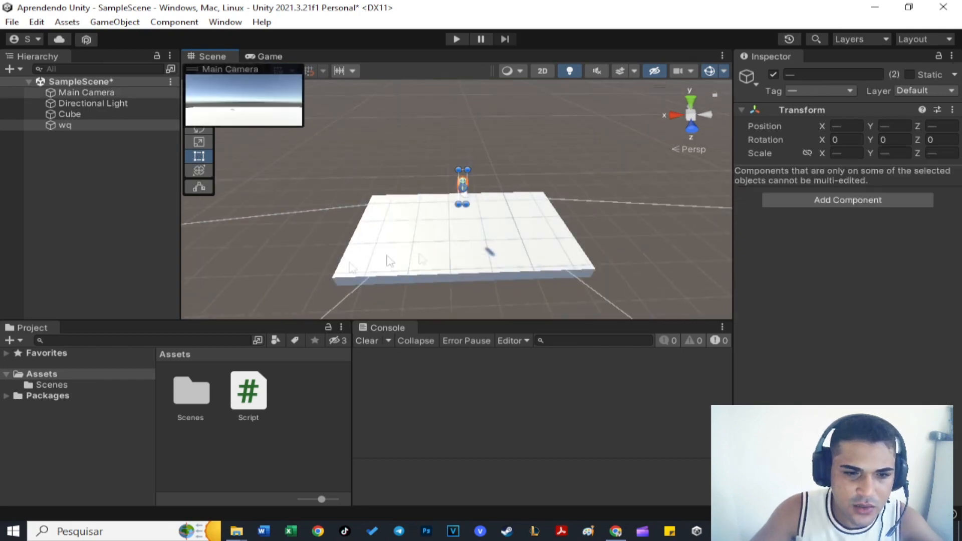
{"action": "left_click", "coordinate": [396, 123]}
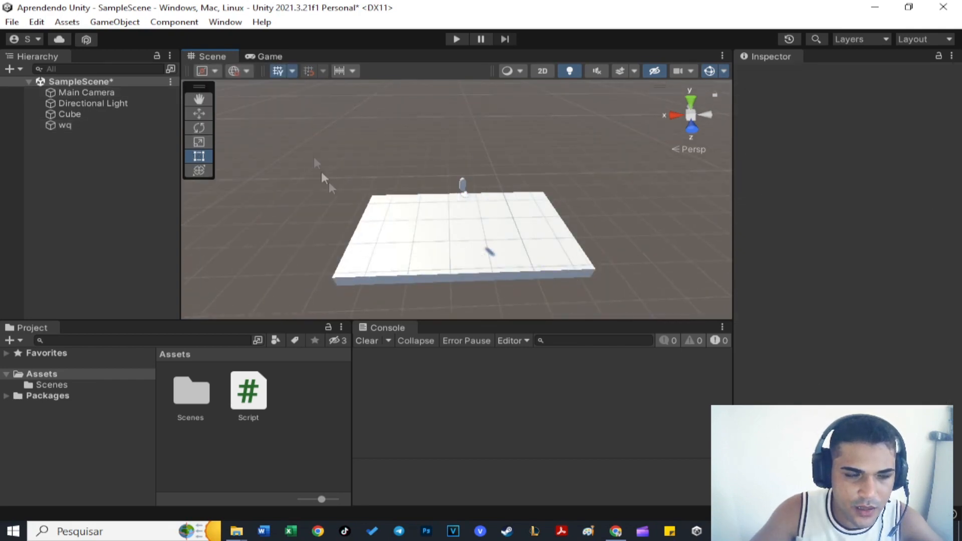
Reframe the Scene view around the floor and capsule using the Hand tool
{"action": "left_click", "coordinate": [199, 99]}
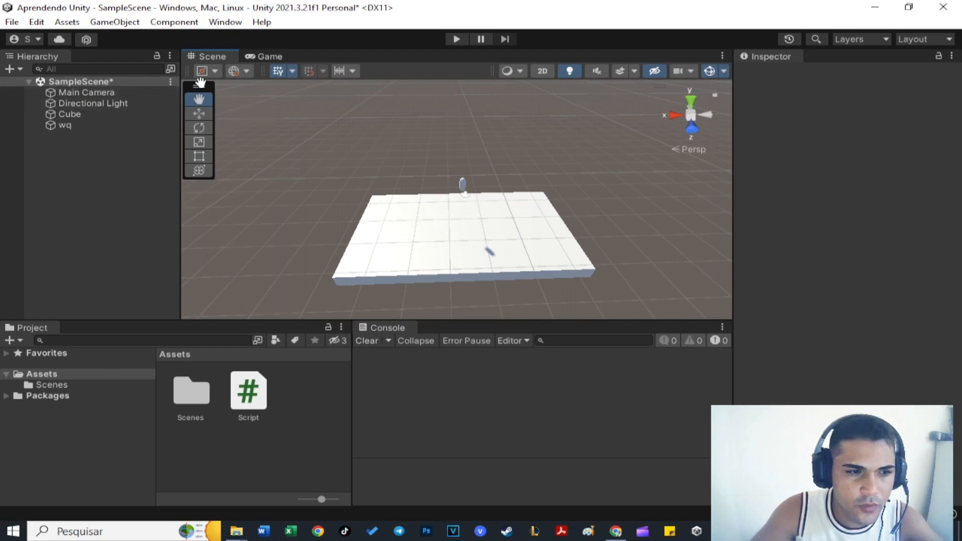
{"action": "left_click_drag", "start_coordinate": [533, 207], "coordinate": [456, 123]}
{"action": "scroll", "coordinate": [455, 123], "scroll_direction": "up", "scroll_amount": 3}
{"action": "left_click_drag", "start_coordinate": [400, 102], "coordinate": [403, 156]}
{"action": "scroll", "coordinate": [409, 140], "scroll_direction": "up", "scroll_amount": 2}
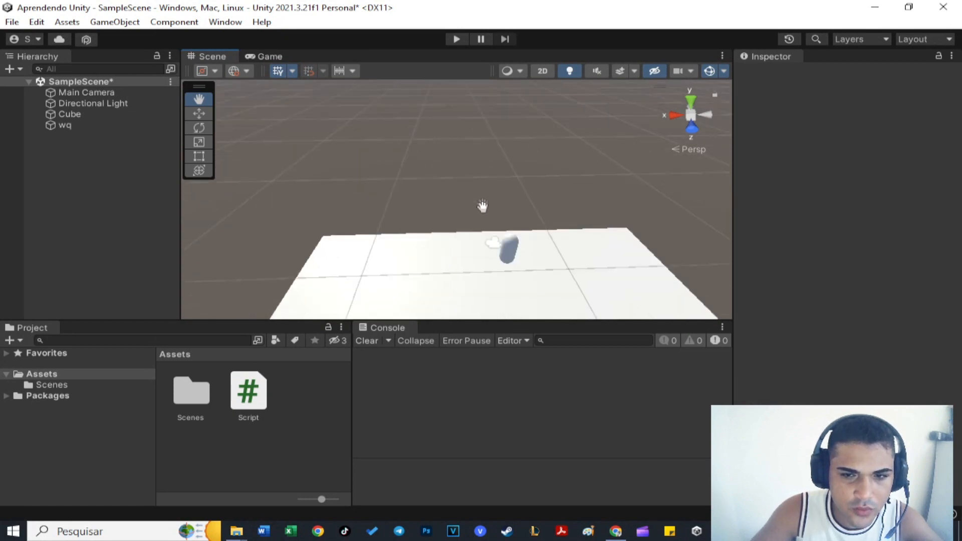
{"action": "mouse_move", "coordinate": [451, 191]}
{"action": "left_mouse_down"}
{"action": "mouse_move", "coordinate": [457, 157]}
{"action": "mouse_move", "coordinate": [453, 191]}
{"action": "mouse_move", "coordinate": [452, 177]}
{"action": "left_mouse_up"}
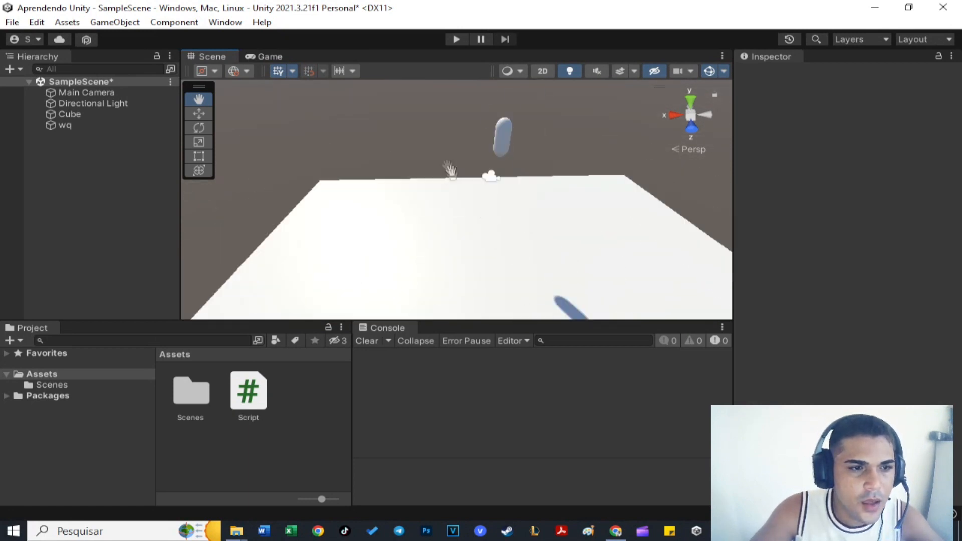
Examine the Game view with the Main Camera's properties, and the options for creating objects in the hierarchy
{"action": "left_click", "coordinate": [250, 59]}
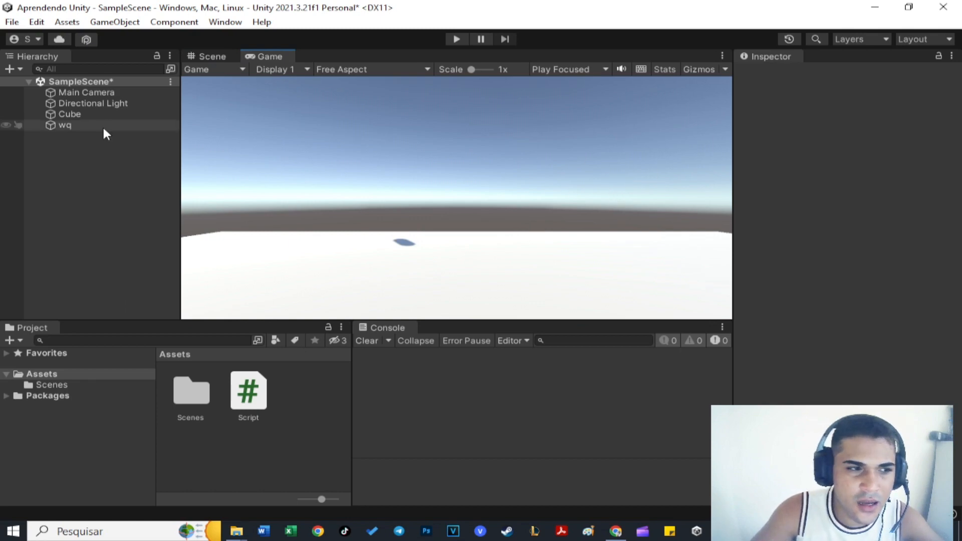
{"action": "left_click", "coordinate": [108, 93]}
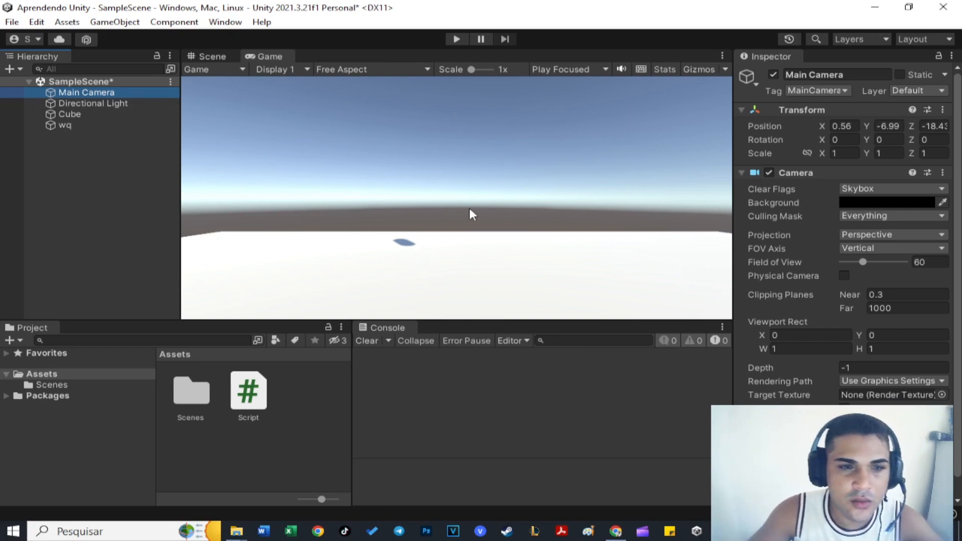
{"action": "left_click", "coordinate": [105, 137]}
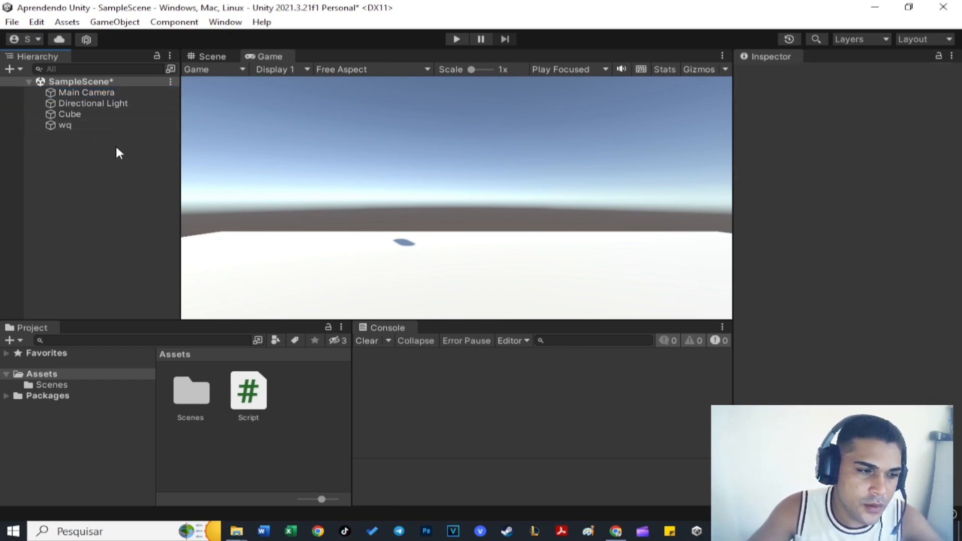
{"action": "right_click", "coordinate": [91, 156]}
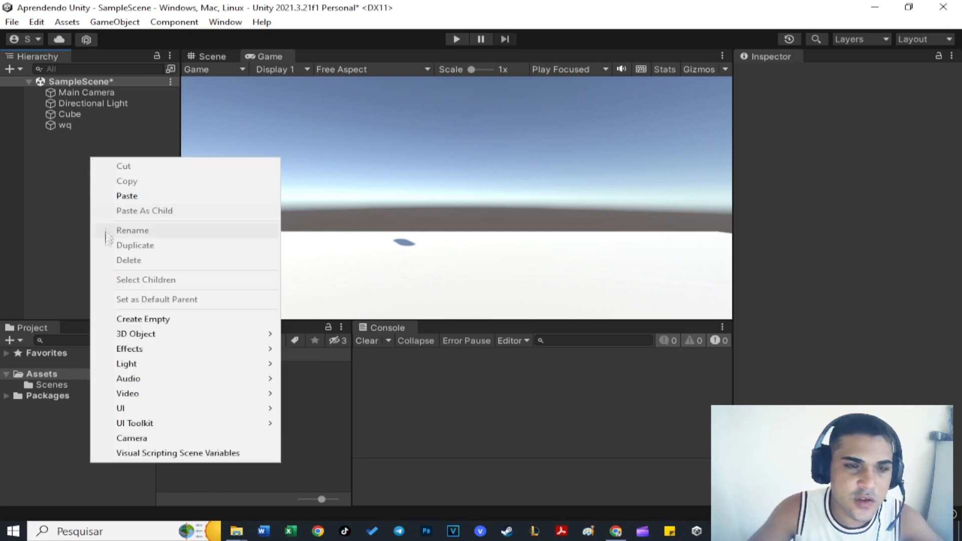
{"action": "left_click", "coordinate": [44, 198]}
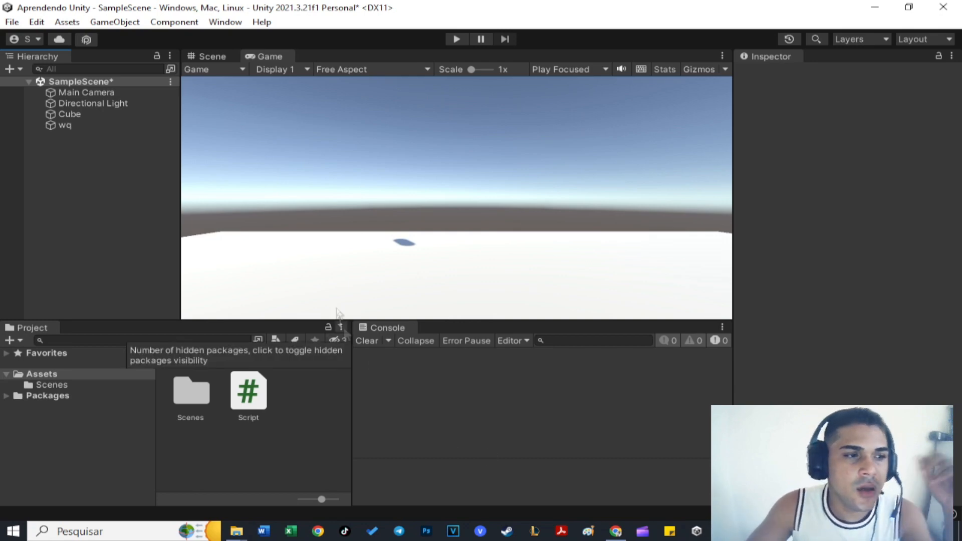
Examine the code of the Script asset, and run the scene briefly in Play mode
{"action": "left_click", "coordinate": [418, 368]}
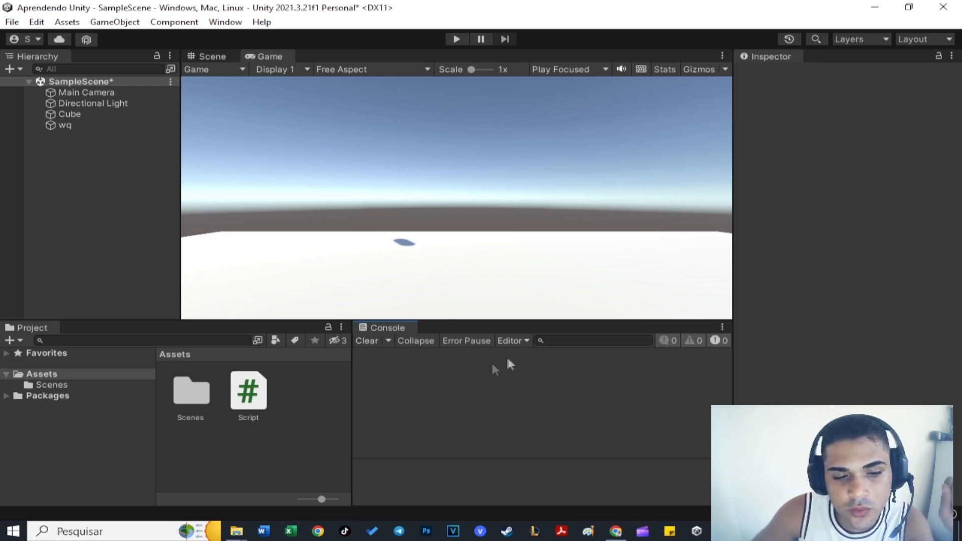
{"action": "left_click", "coordinate": [268, 389]}
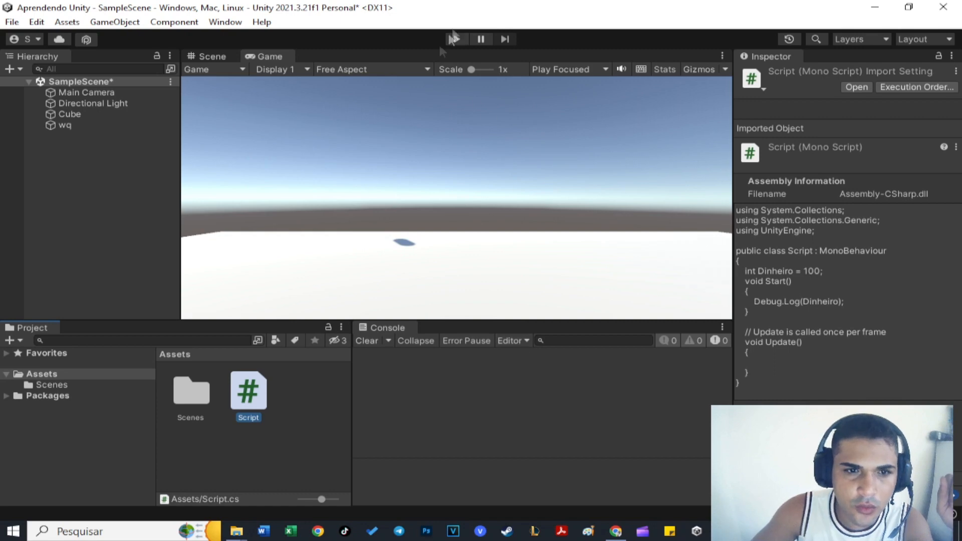
{"action": "left_click", "coordinate": [455, 37]}
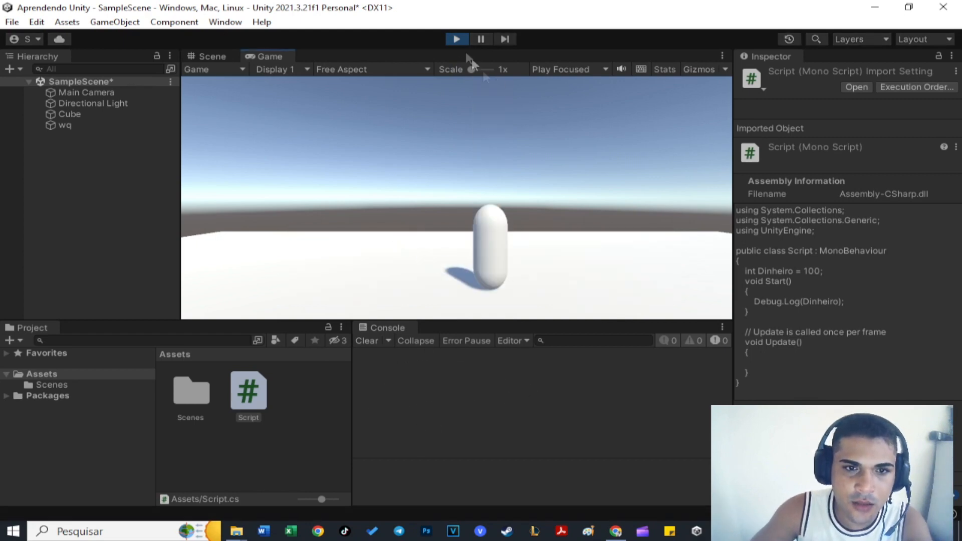
{"action": "left_click", "coordinate": [457, 40]}
Check whether the Script asset is attached as a component on the Cube
{"action": "left_click", "coordinate": [262, 403]}
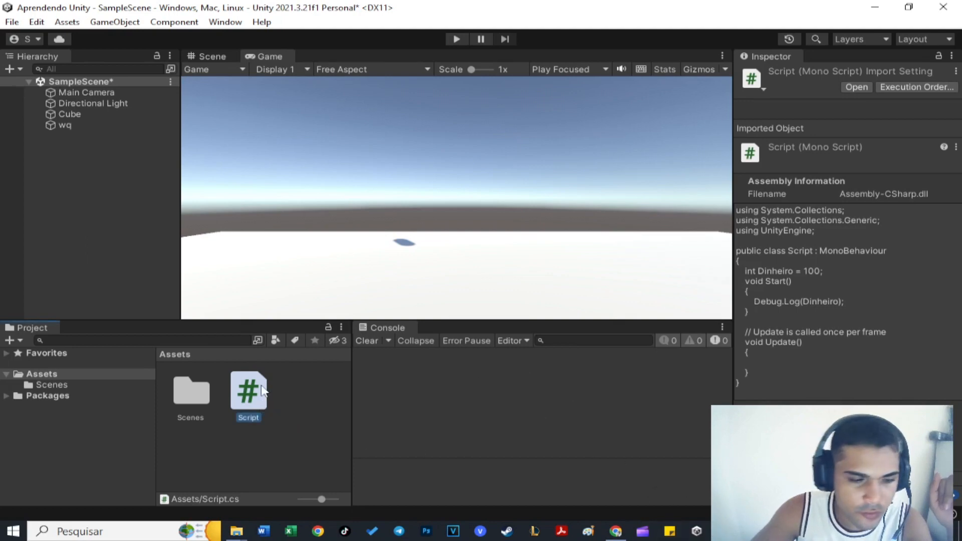
{"action": "scroll", "coordinate": [508, 266], "scroll_direction": "up", "scroll_amount": 1}
{"action": "left_click", "coordinate": [86, 117]}
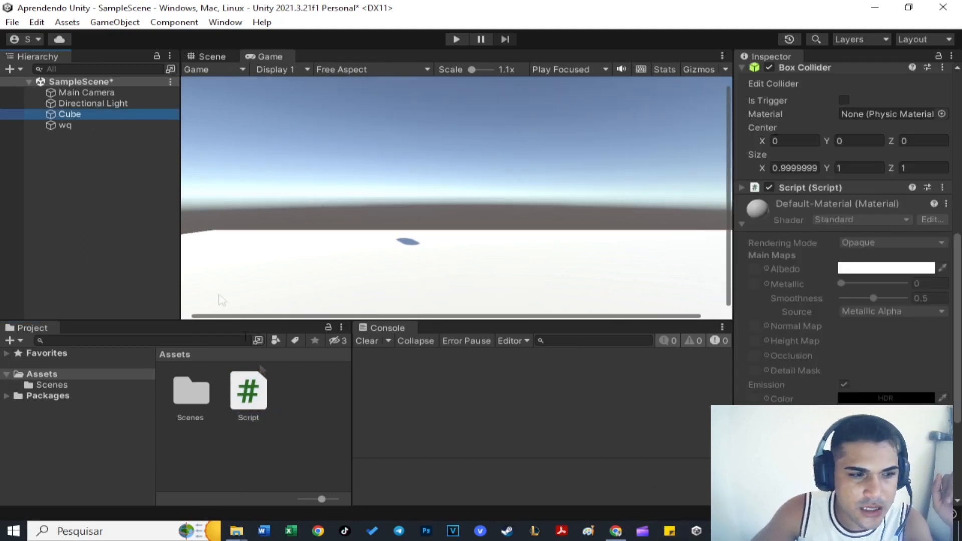
{"action": "scroll", "coordinate": [365, 275], "scroll_direction": "down", "scroll_amount": 1}
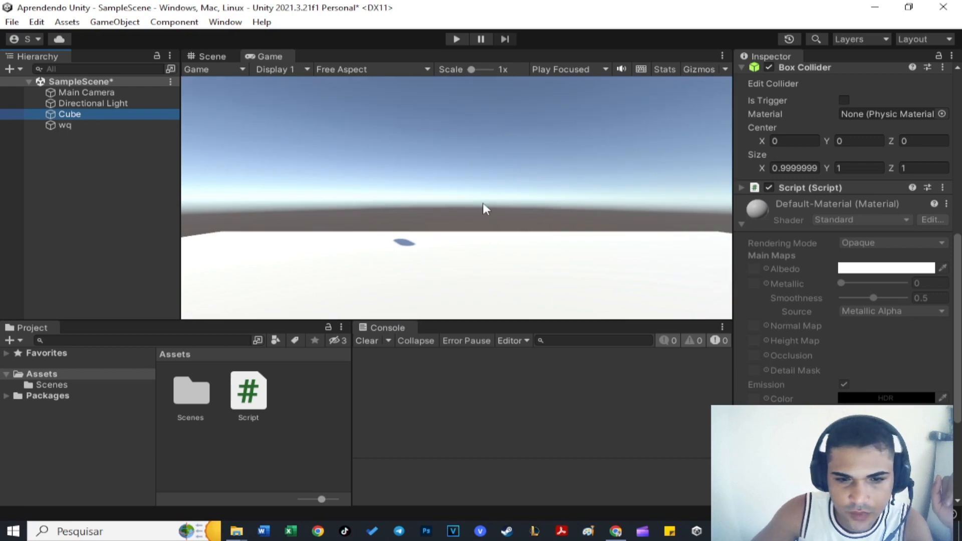
Review the Box Collider and Script components of the Cube in the Inspector
{"action": "scroll", "coordinate": [854, 213], "scroll_direction": "down", "scroll_amount": 3}
{"action": "scroll", "coordinate": [853, 206], "scroll_direction": "up", "scroll_amount": 10}
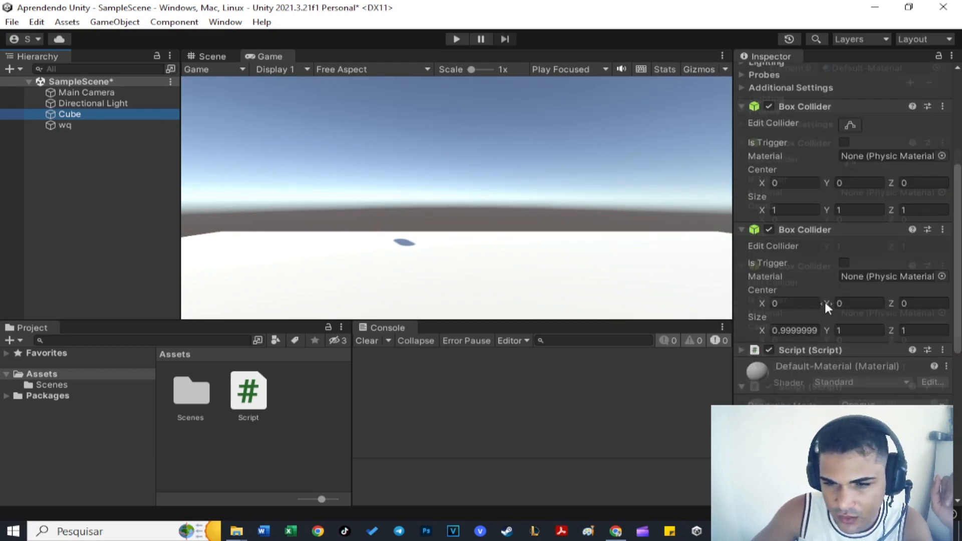
{"action": "scroll", "coordinate": [825, 303], "scroll_direction": "down", "scroll_amount": 8}
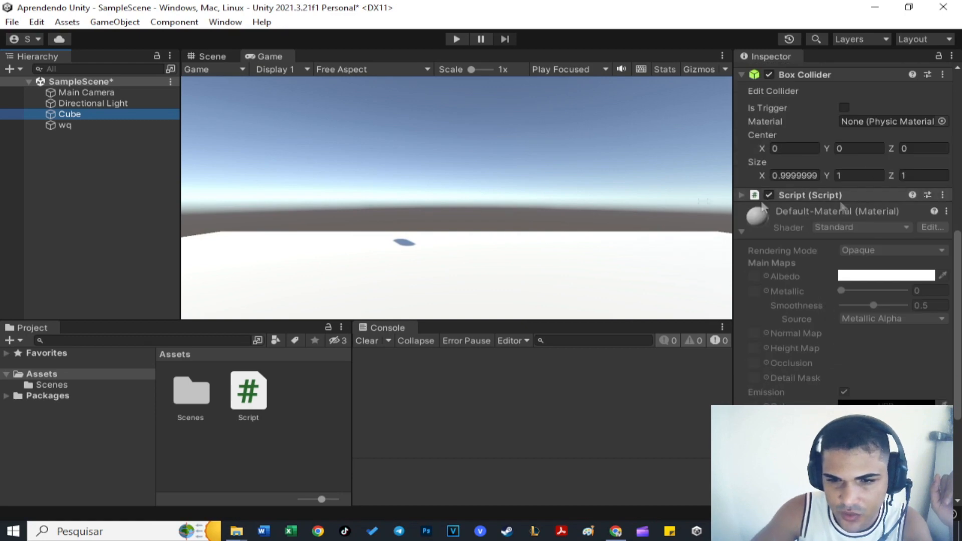
Run the scene in Play mode, compare the Script's code with the Console log, toggle the log message filter, and stop playing
{"action": "left_click", "coordinate": [456, 38]}
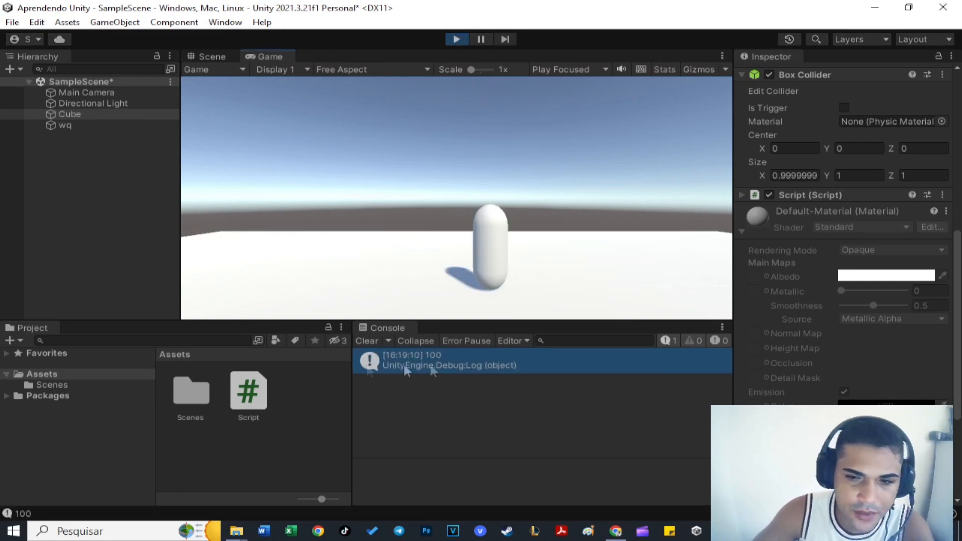
{"action": "left_click", "coordinate": [256, 392]}
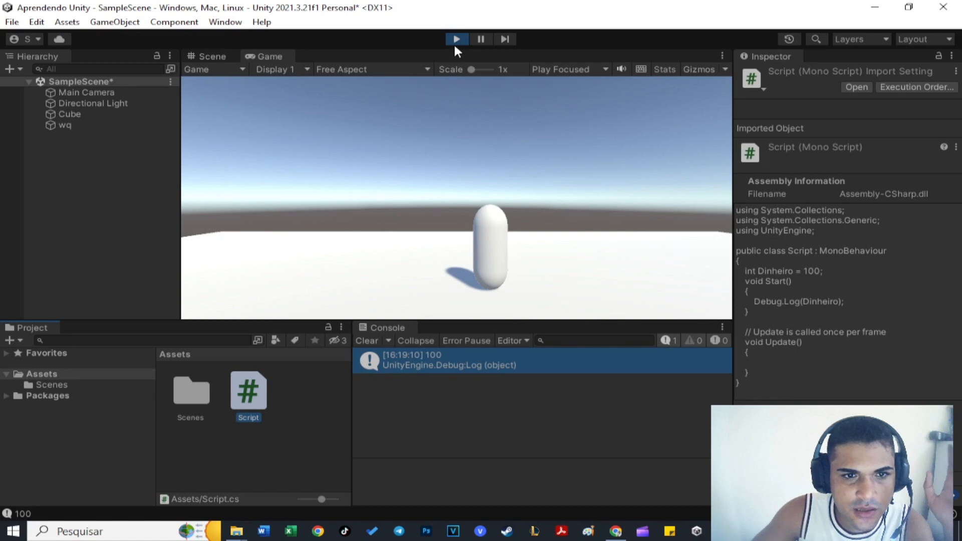
{"action": "left_click", "coordinate": [666, 341]}
{"action": "left_click", "coordinate": [666, 341]}
{"action": "left_click", "coordinate": [666, 341]}
{"action": "left_click", "coordinate": [666, 341]}
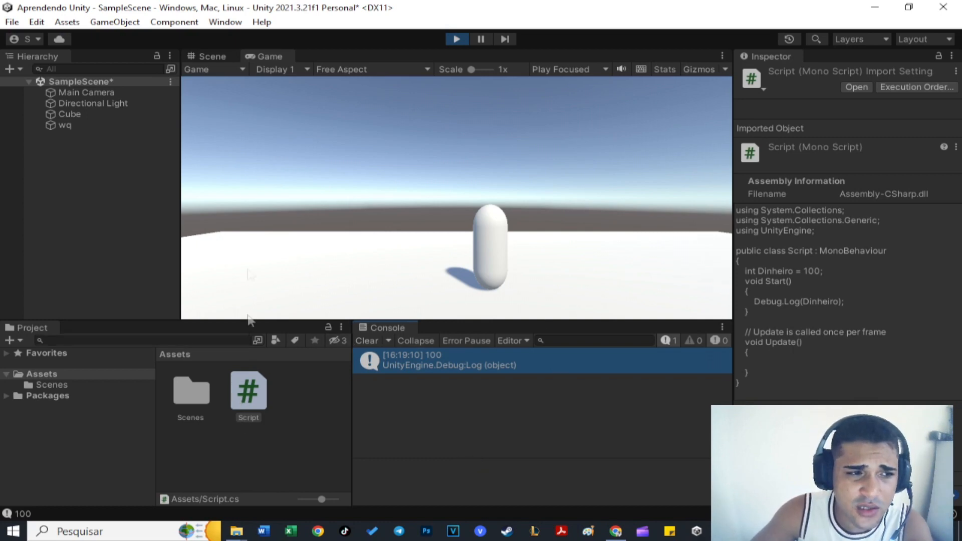
{"action": "left_click", "coordinate": [454, 39]}
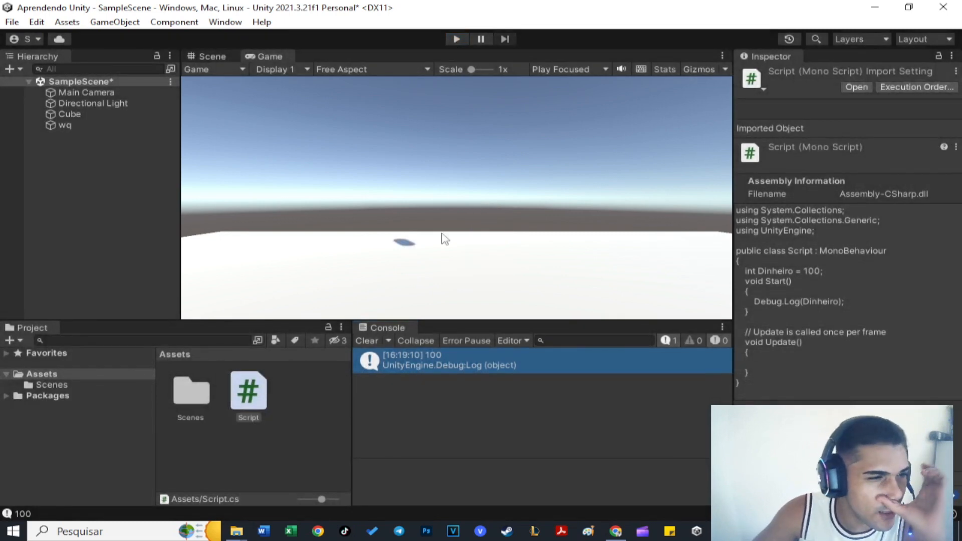
Inspect the Script asset, and open the Scenes folder to inspect the SampleScene asset
{"action": "left_click", "coordinate": [146, 250]}
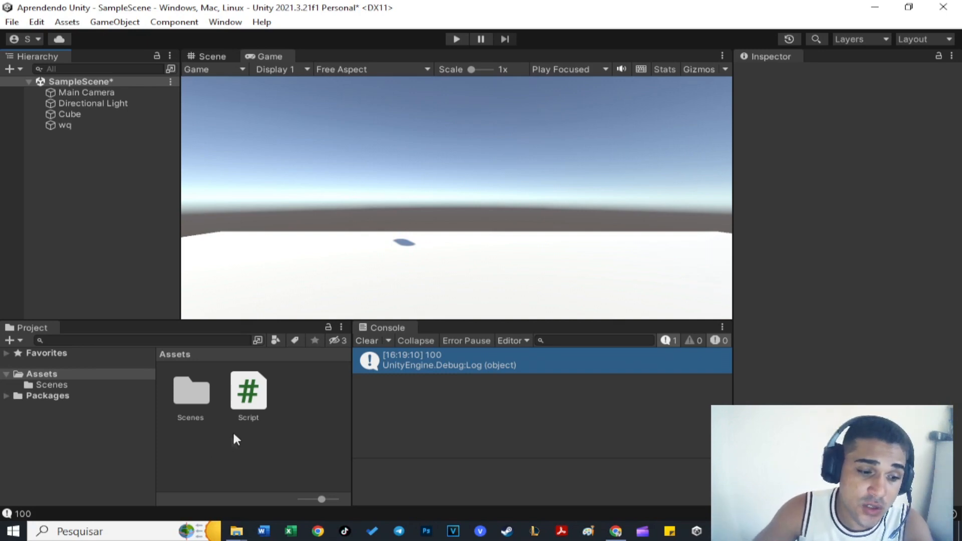
{"action": "left_click", "coordinate": [253, 398]}
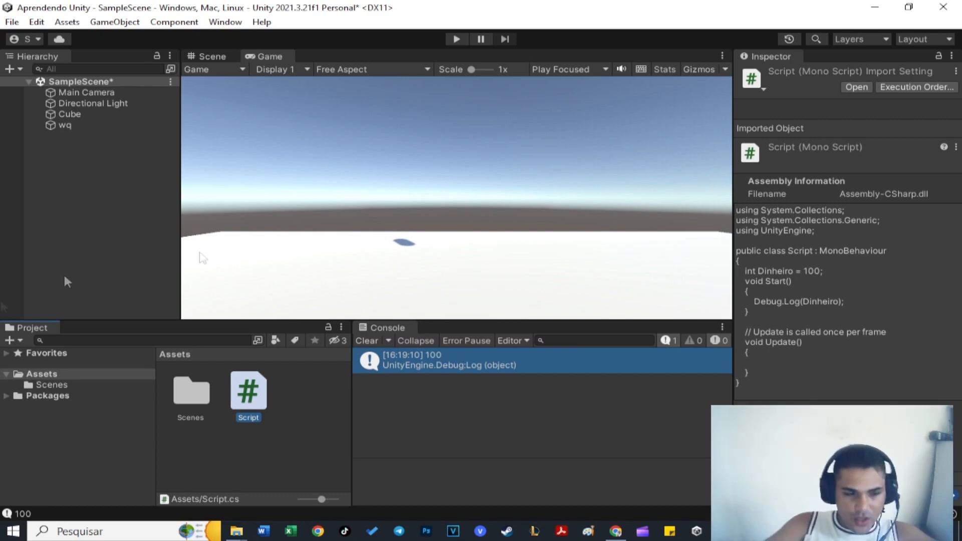
{"action": "left_click", "coordinate": [199, 385]}
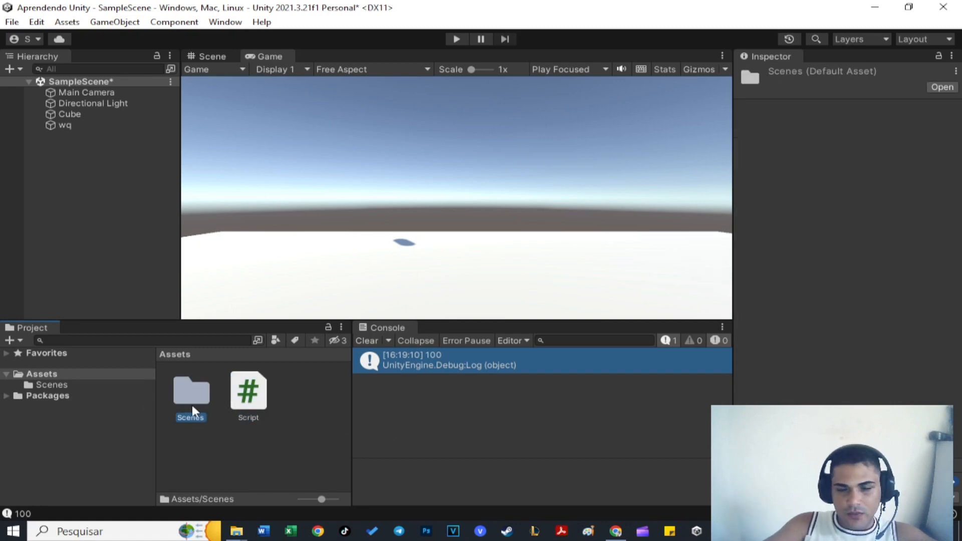
{"action": "double_click", "coordinate": [202, 405]}
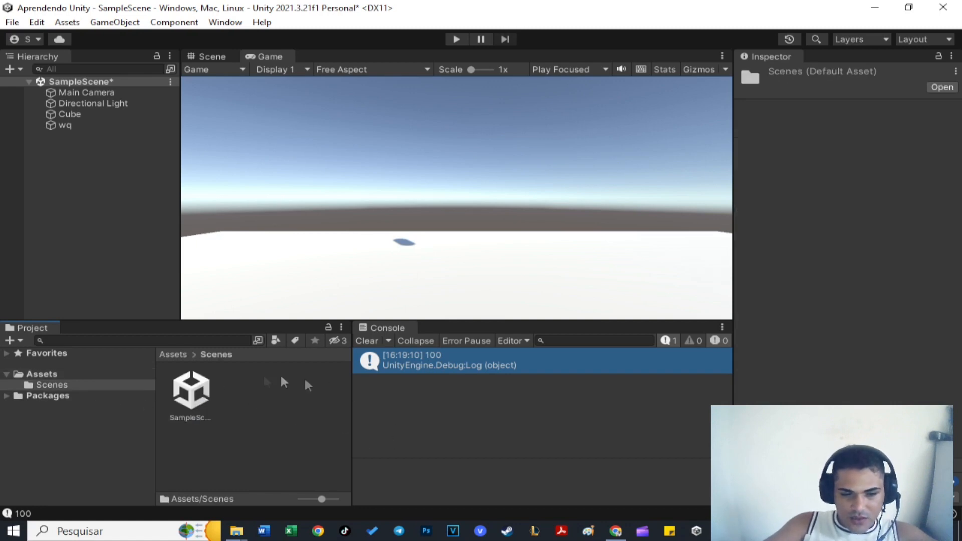
{"action": "left_click", "coordinate": [206, 399]}
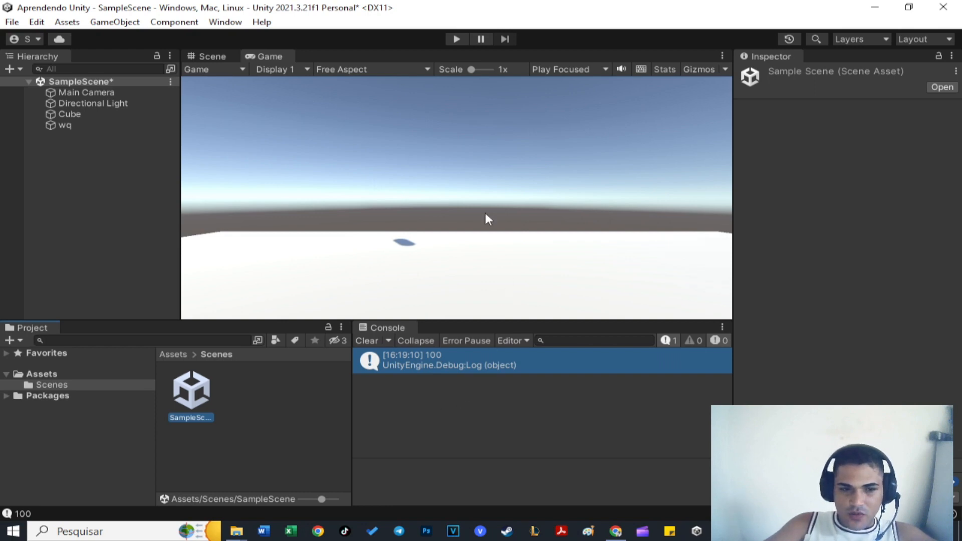
{"action": "left_click", "coordinate": [535, 231]}
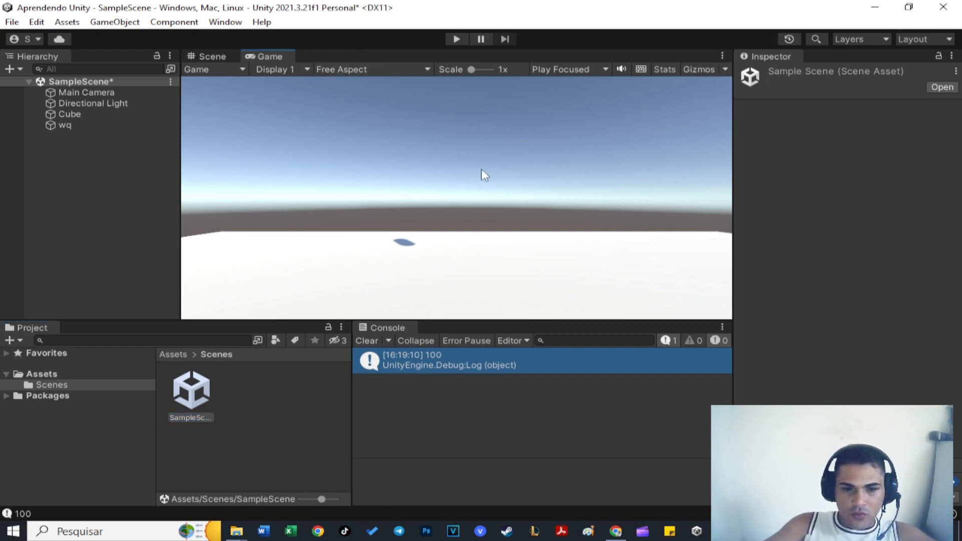
Return to the Scene view and save the SampleScene
{"action": "left_click", "coordinate": [224, 58]}
{"action": "right_click_drag", "start_coordinate": [427, 192], "coordinate": [601, 178]}
{"action": "key", "text": "s"}
{"action": "key", "text": "a"}
{"action": "key", "text": "w"}
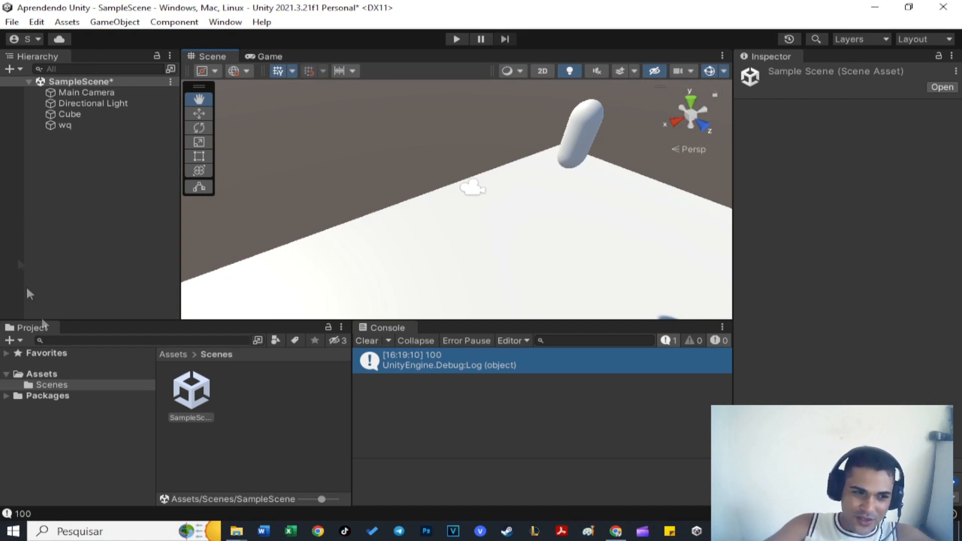
{"action": "left_click", "coordinate": [21, 204]}
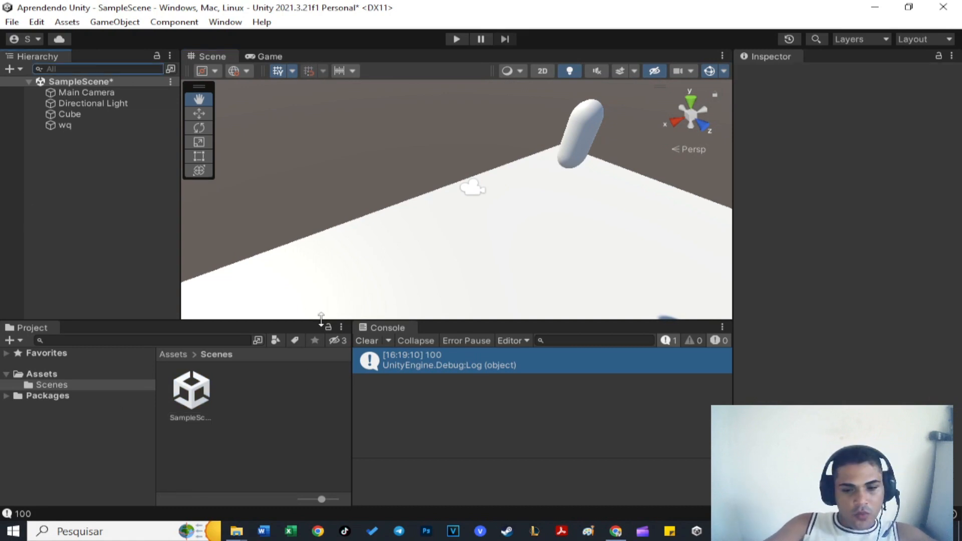
{"action": "left_click", "coordinate": [182, 393]}
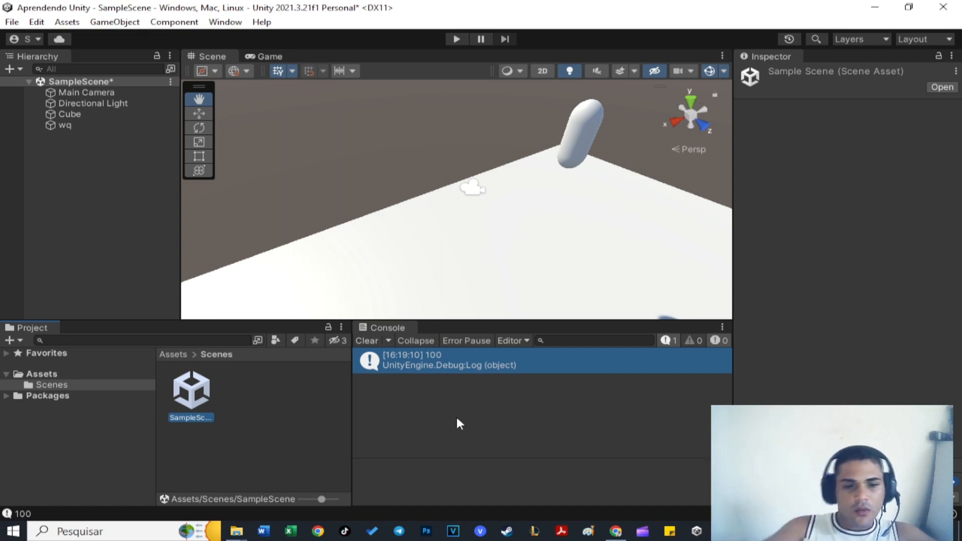
{"action": "left_click", "coordinate": [554, 246]}
{"action": "key", "text": "ctrl+s"}
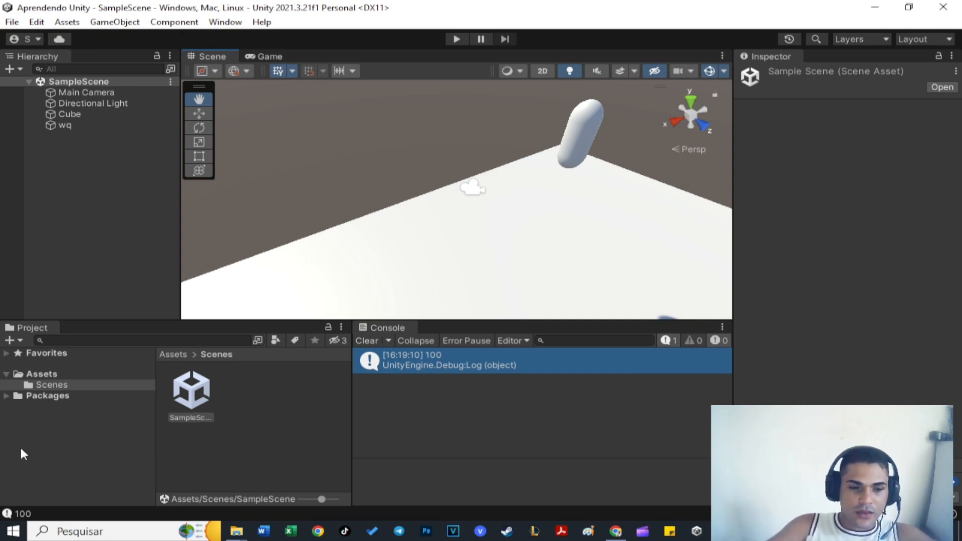
Examine the floor and capsule from different angles and distances in the Scene view
{"action": "key", "text": "grave"}
{"action": "left_click", "coordinate": [491, 182]}
{"action": "left_click_drag", "start_coordinate": [556, 208], "coordinate": [522, 204]}
{"action": "right_click_drag", "start_coordinate": [522, 203], "coordinate": [383, 190]}
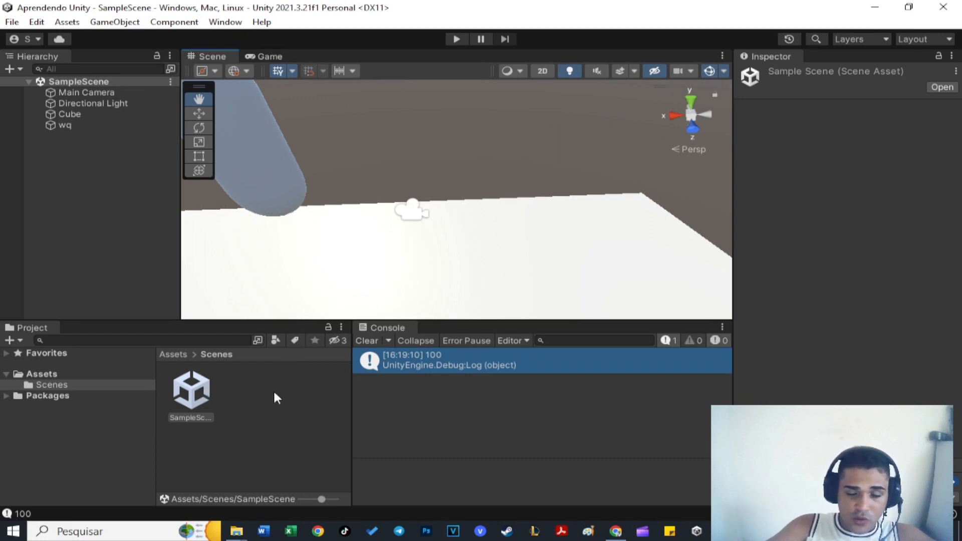
{"action": "scroll", "coordinate": [522, 222], "scroll_direction": "down", "scroll_amount": 8}
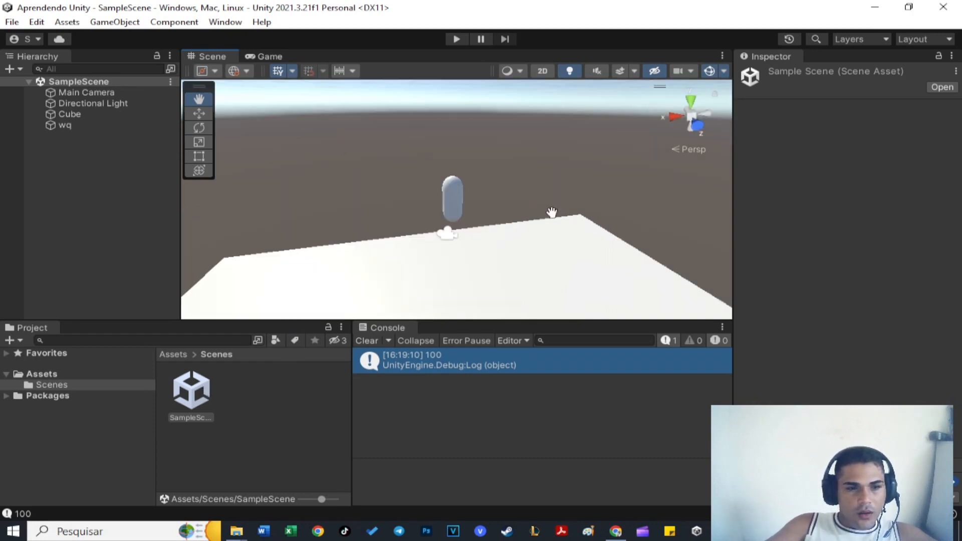
{"action": "scroll", "coordinate": [521, 222], "scroll_direction": "down", "scroll_amount": 5}
{"action": "right_click_drag", "start_coordinate": [494, 205], "coordinate": [283, 226]}
{"action": "right_click_drag", "start_coordinate": [529, 215], "coordinate": [850, 210]}
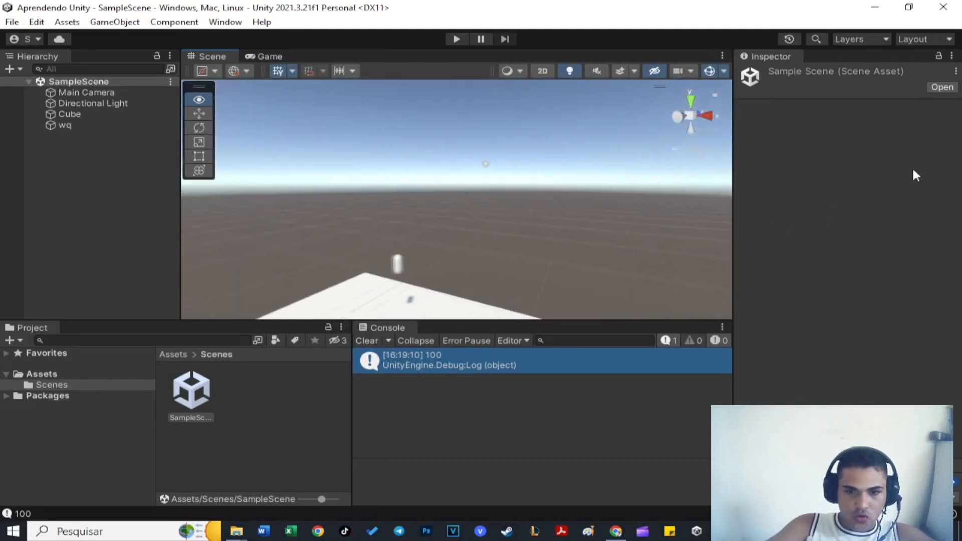
{"action": "right_click_drag", "start_coordinate": [914, 170], "coordinate": [296, 236]}
{"action": "key", "text": "s"}
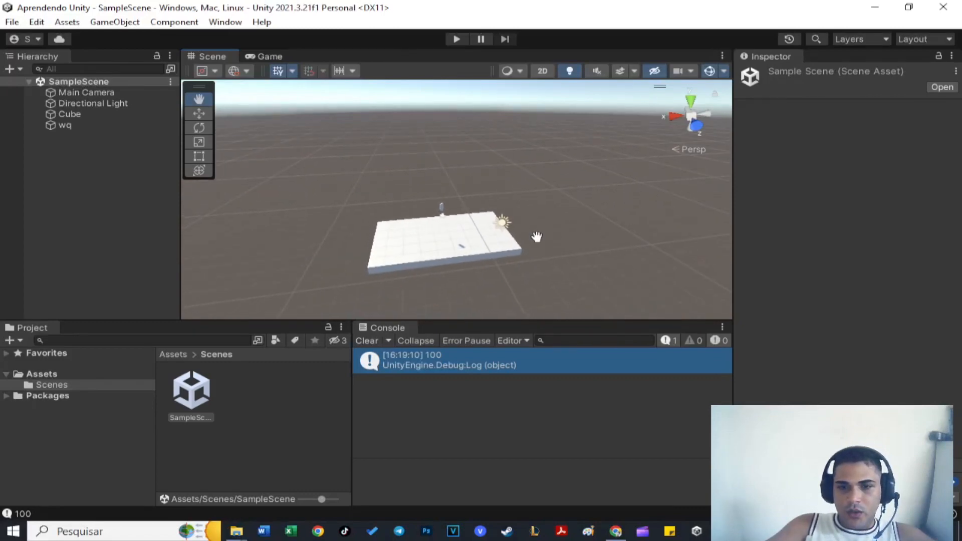
{"action": "scroll", "coordinate": [529, 233], "scroll_direction": "up", "scroll_amount": 3}
{"action": "scroll", "coordinate": [654, 201], "scroll_direction": "up", "scroll_amount": 2}
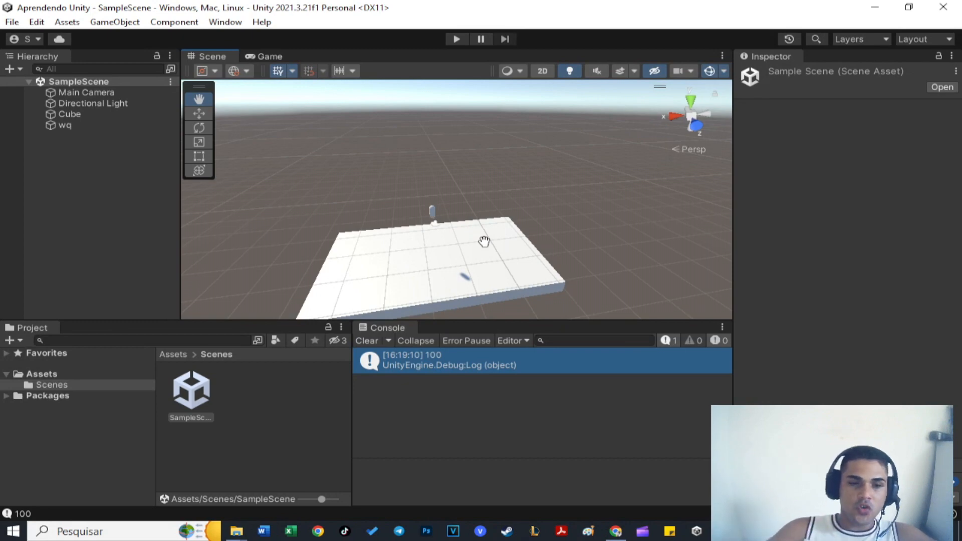
{"action": "left_click_drag", "start_coordinate": [521, 266], "coordinate": [223, 65], "text": "alt"}
Run the scene in the Game view, delete the wq capsule and the Cube during Play mode, and exit Play mode
{"action": "left_click", "coordinate": [269, 57]}
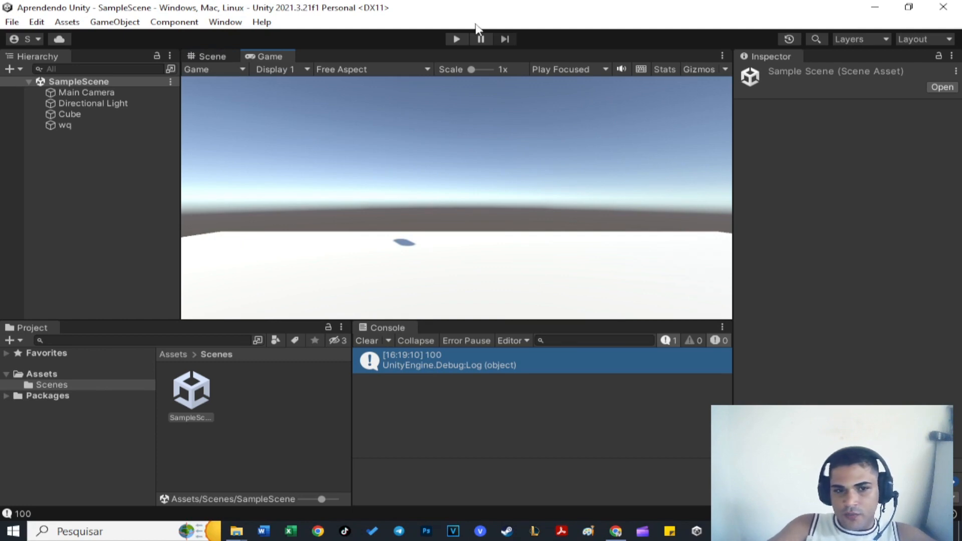
{"action": "left_click", "coordinate": [456, 40]}
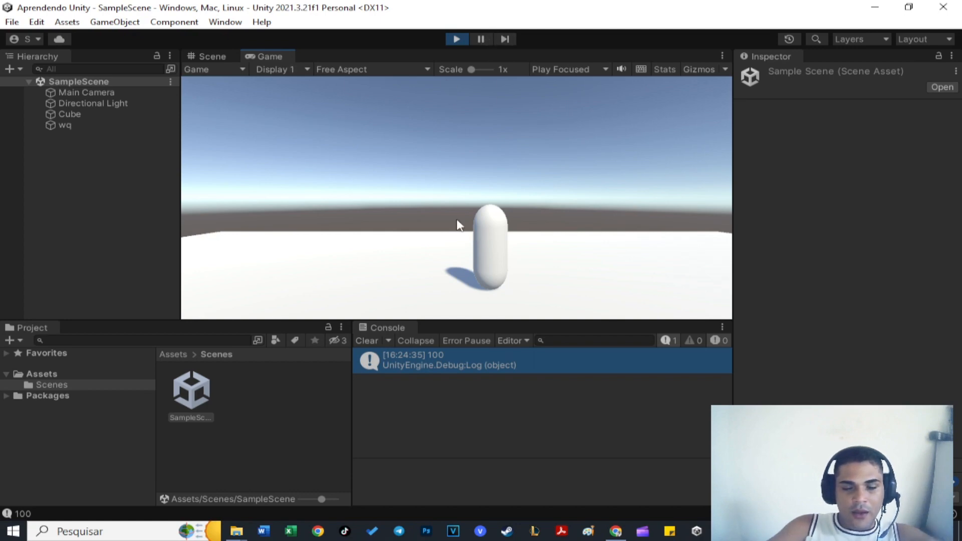
{"action": "left_click", "coordinate": [108, 125]}
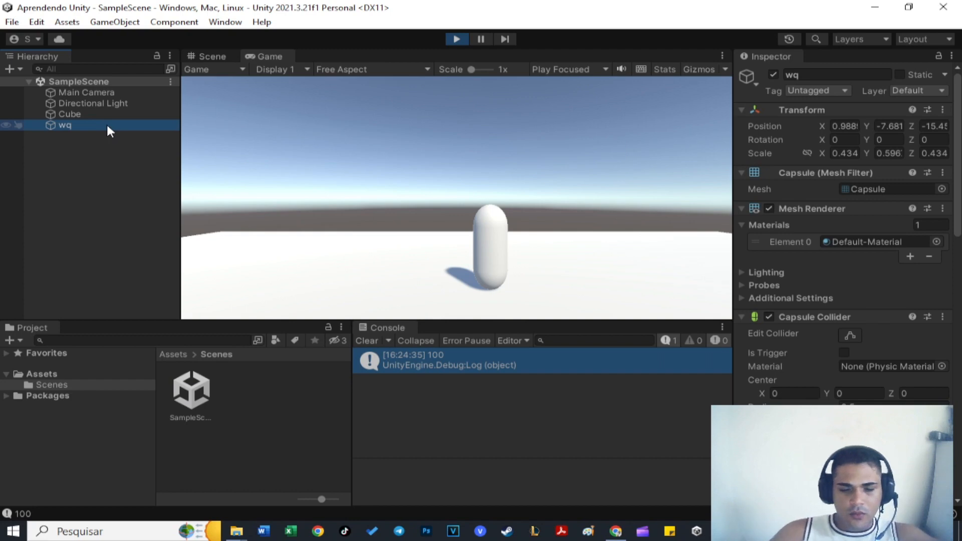
{"action": "key", "text": "Delete"}
{"action": "left_click", "coordinate": [107, 117]}
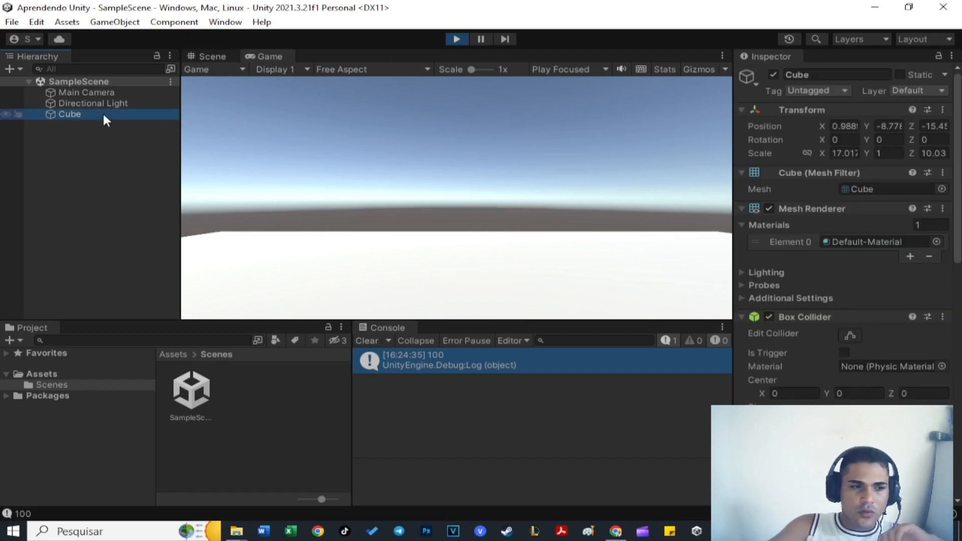
{"action": "key", "text": "Delete"}
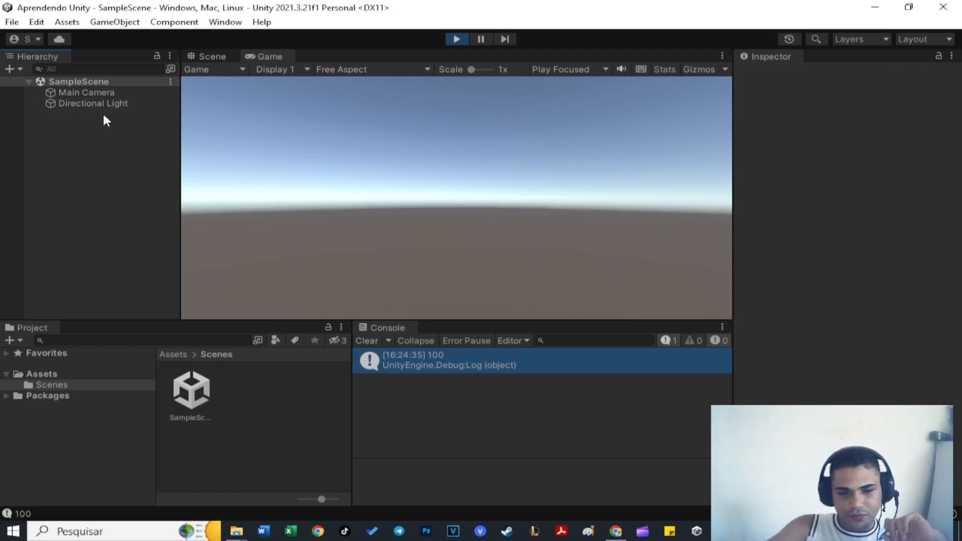
{"action": "left_click", "coordinate": [451, 39]}
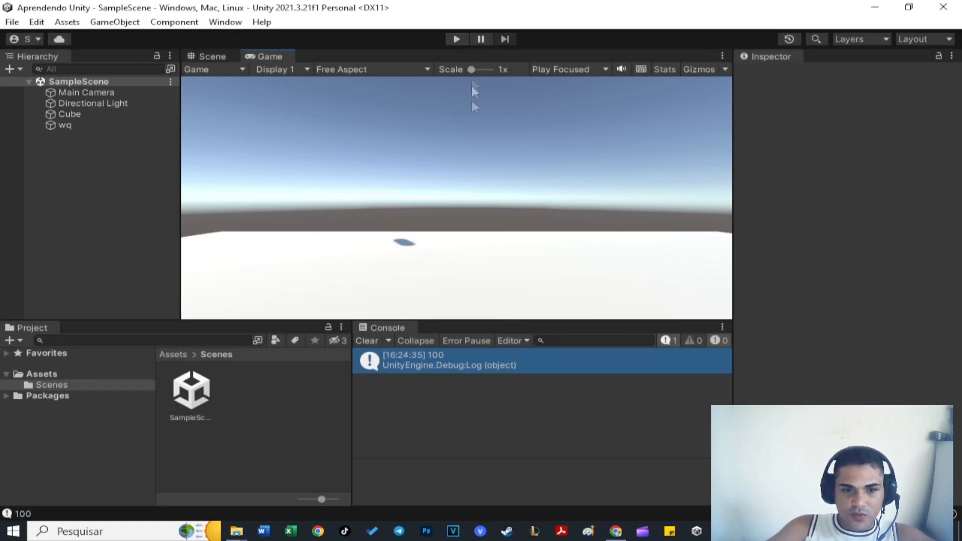
Orbit, pan and zoom the Scene view to examine the whole floor with the capsule above it
{"action": "left_click", "coordinate": [213, 56]}
{"action": "right_click_drag", "start_coordinate": [431, 145], "coordinate": [691, 160]}
{"action": "right_click_drag", "start_coordinate": [350, 129], "coordinate": [429, 143]}
{"action": "left_click_drag", "start_coordinate": [541, 152], "coordinate": [472, 135]}
{"action": "mouse_move", "coordinate": [374, 235]}
{"action": "left_mouse_down"}
{"action": "mouse_move", "coordinate": [391, 249]}
{"action": "mouse_move", "coordinate": [377, 163]}
{"action": "mouse_move", "coordinate": [367, 156]}
{"action": "mouse_move", "coordinate": [385, 248]}
{"action": "left_mouse_up"}
{"action": "right_click_drag", "start_coordinate": [385, 248], "coordinate": [332, 167]}
{"action": "left_click_drag", "start_coordinate": [336, 211], "coordinate": [362, 342]}
{"action": "scroll", "coordinate": [490, 221], "scroll_direction": "down", "scroll_amount": 4}
{"action": "right_click_drag", "start_coordinate": [498, 217], "coordinate": [453, 213]}
{"action": "left_click_drag", "start_coordinate": [453, 213], "coordinate": [472, 224]}
{"action": "mouse_move", "coordinate": [472, 225]}
{"action": "right_mouse_down"}
{"action": "mouse_move", "coordinate": [340, 178]}
{"action": "mouse_move", "coordinate": [591, 165]}
{"action": "mouse_move", "coordinate": [506, 159]}
{"action": "mouse_move", "coordinate": [491, 205]}
{"action": "mouse_move", "coordinate": [475, 208]}
{"action": "mouse_move", "coordinate": [487, 209]}
{"action": "mouse_move", "coordinate": [482, 218]}
{"action": "right_mouse_up"}
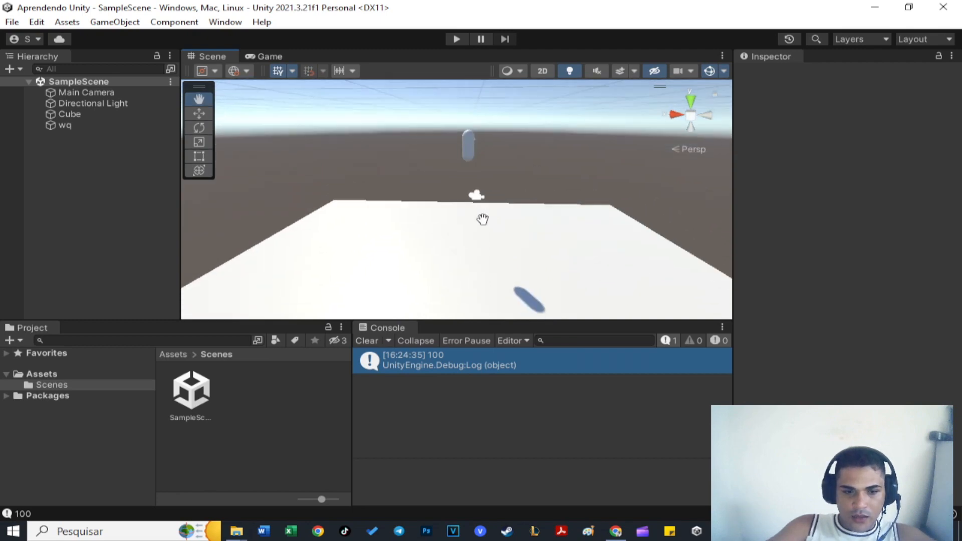
{"action": "scroll", "coordinate": [611, 245], "scroll_direction": "down", "scroll_amount": 2}
{"action": "scroll", "coordinate": [601, 238], "scroll_direction": "up", "scroll_amount": 4}
{"action": "scroll", "coordinate": [600, 238], "scroll_direction": "down", "scroll_amount": 4}
{"action": "scroll", "coordinate": [566, 211], "scroll_direction": "down", "scroll_amount": 1}
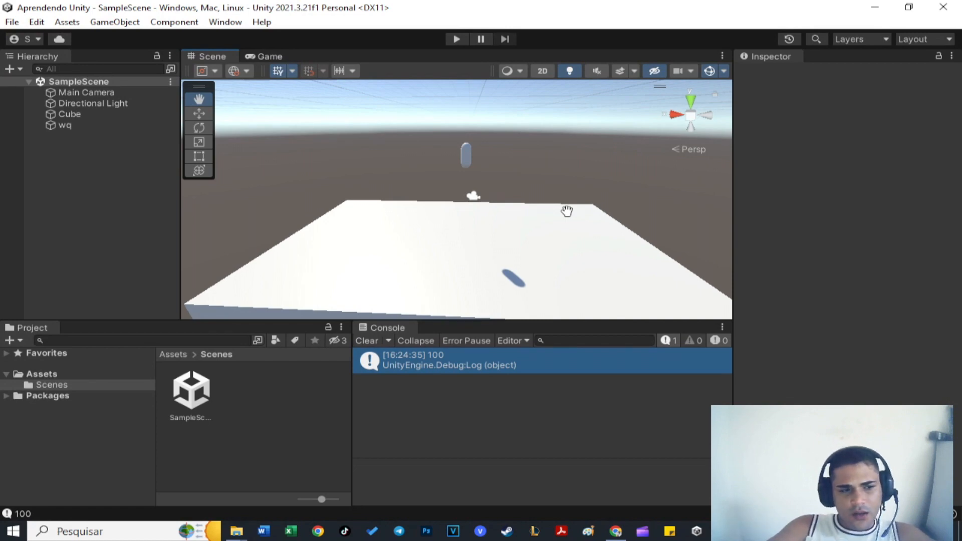
{"action": "scroll", "coordinate": [567, 211], "scroll_direction": "down", "scroll_amount": 4}
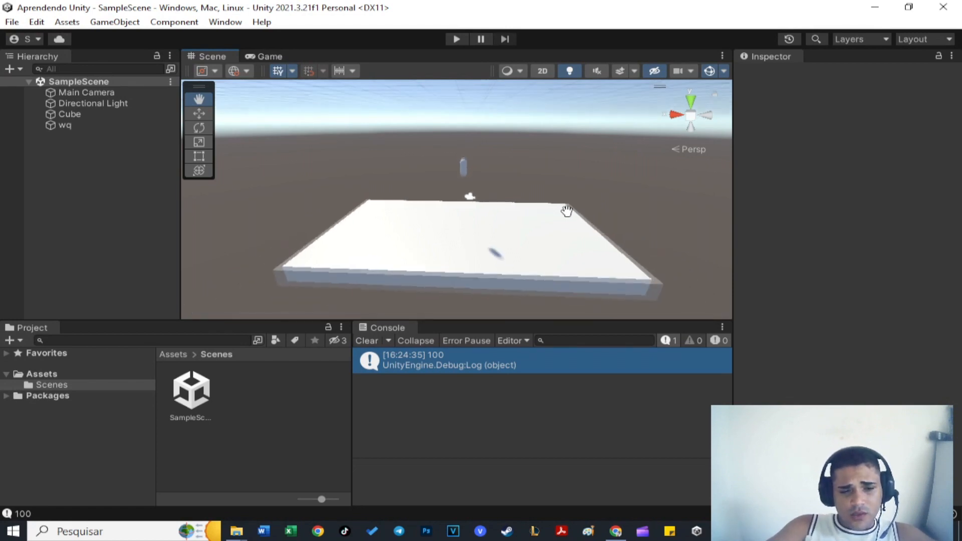
{"action": "scroll", "coordinate": [567, 211], "scroll_direction": "up", "scroll_amount": 1}
{"action": "scroll", "coordinate": [567, 211], "scroll_direction": "up", "scroll_amount": 8}
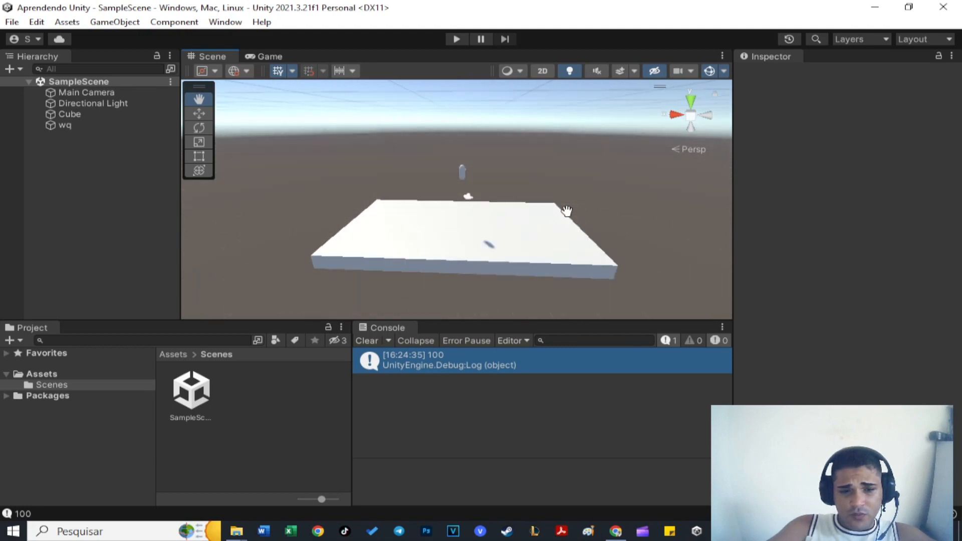
{"action": "scroll", "coordinate": [567, 211], "scroll_direction": "up", "scroll_amount": 2}
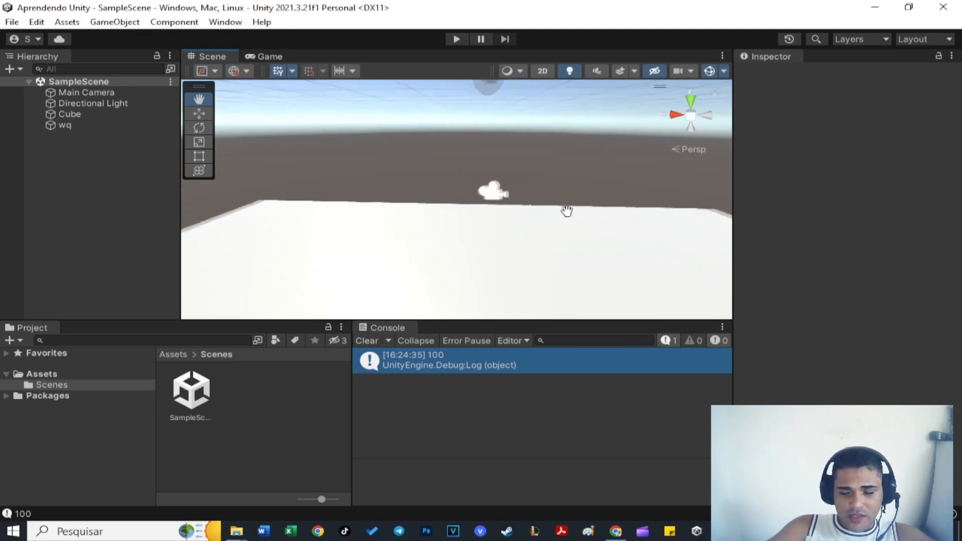
{"action": "scroll", "coordinate": [563, 230], "scroll_direction": "down", "scroll_amount": 5}
{"action": "scroll", "coordinate": [562, 231], "scroll_direction": "down", "scroll_amount": 1}
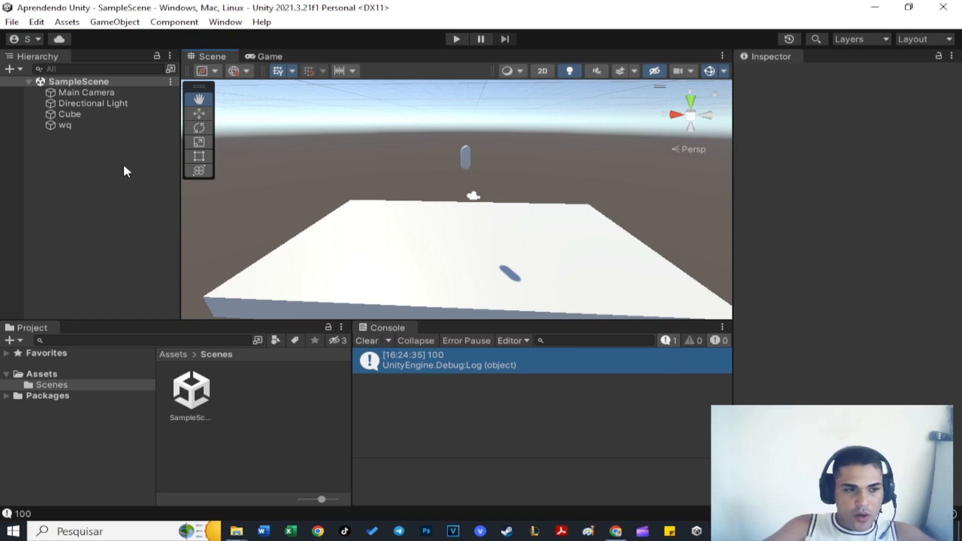
Rename the wq capsule as Player and the Cube floor as Chão in the hierarchy
{"action": "left_click", "coordinate": [96, 126]}
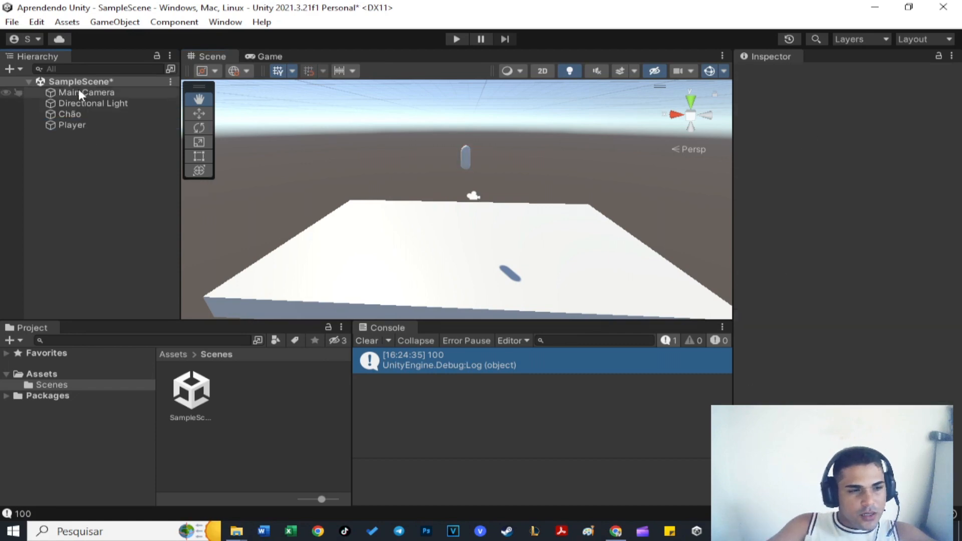
Create an empty game object in the SampleScene hierarchy and keep its default name
{"action": "right_click", "coordinate": [82, 156]}
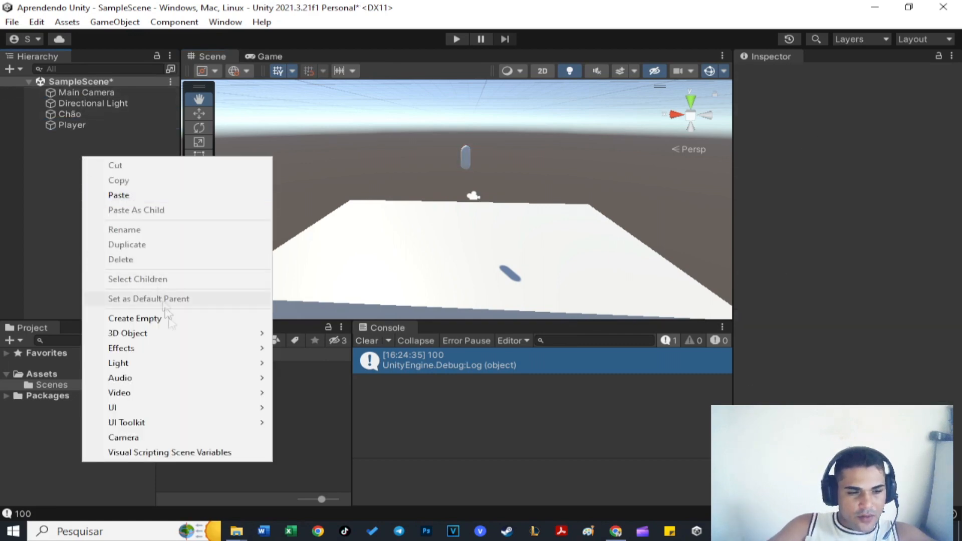
{"action": "left_click", "coordinate": [134, 319]}
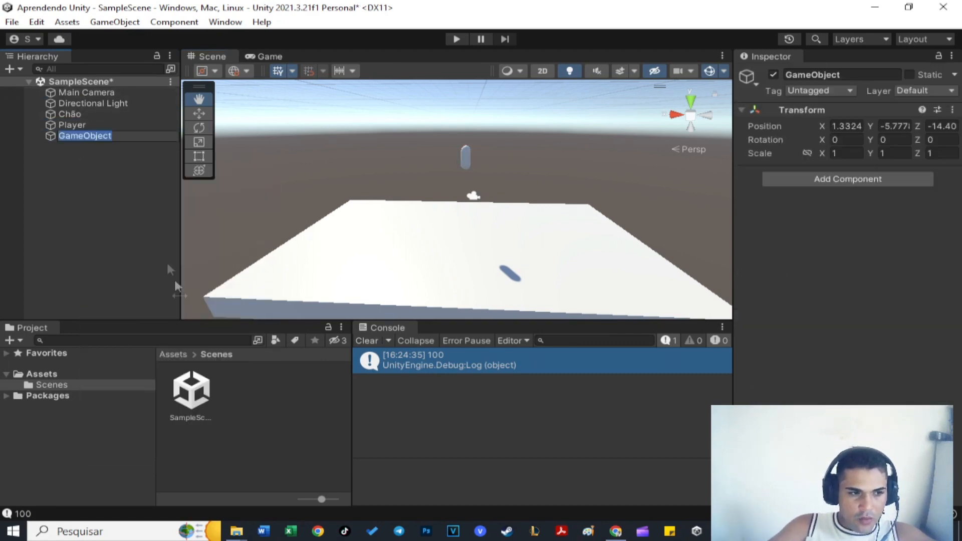
{"action": "left_click", "coordinate": [123, 192]}
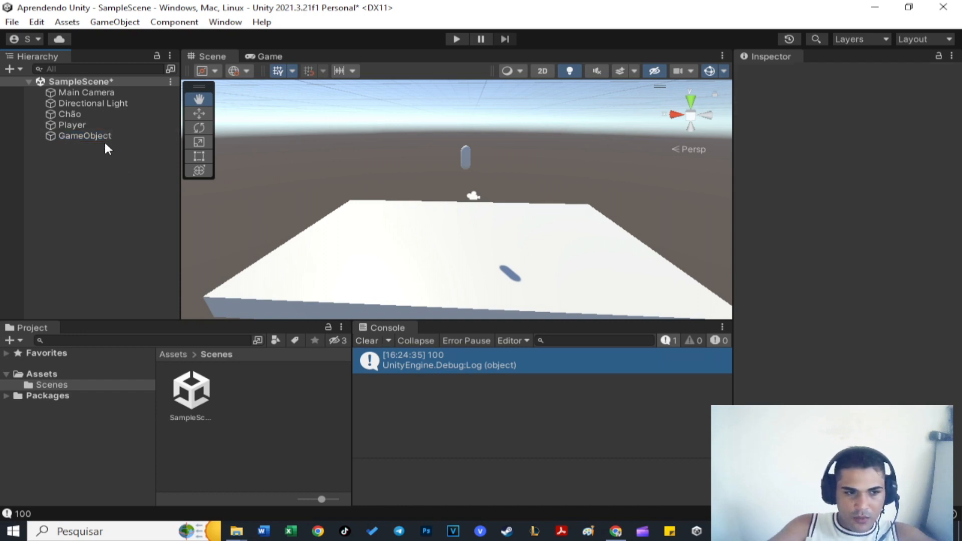
Add a 3D Terrain object to the scene, inspect its extent next to the floor, and delete it
{"action": "right_click", "coordinate": [97, 152]}
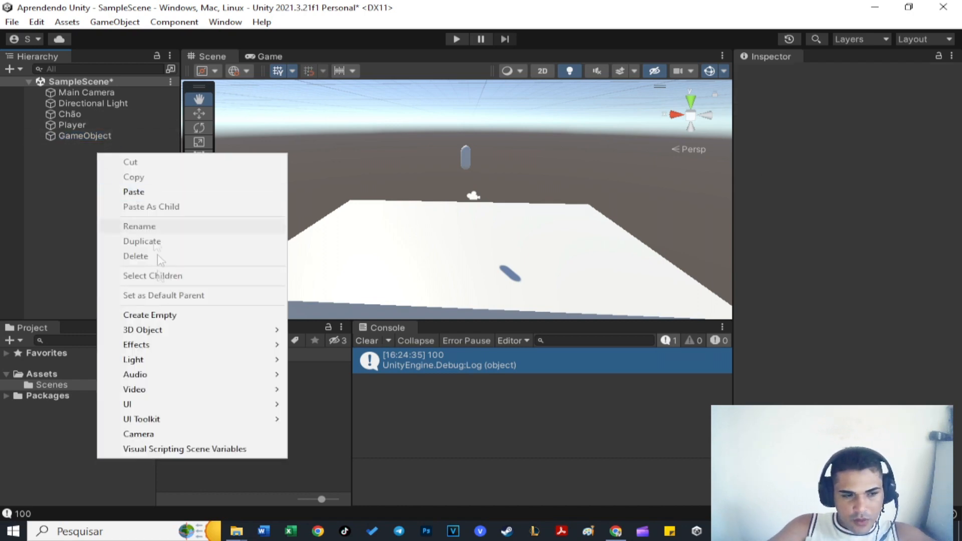
{"action": "mouse_move", "coordinate": [173, 329]}
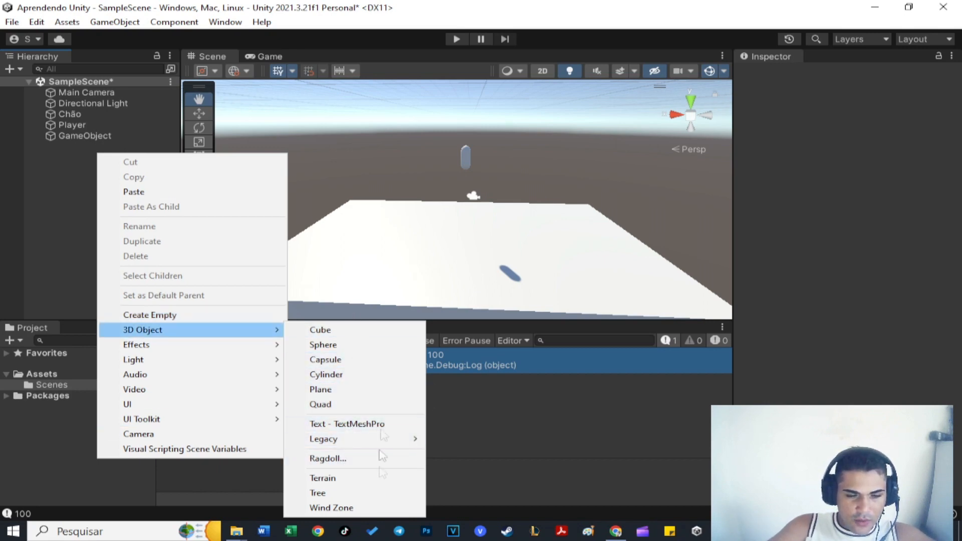
{"action": "left_click", "coordinate": [334, 479]}
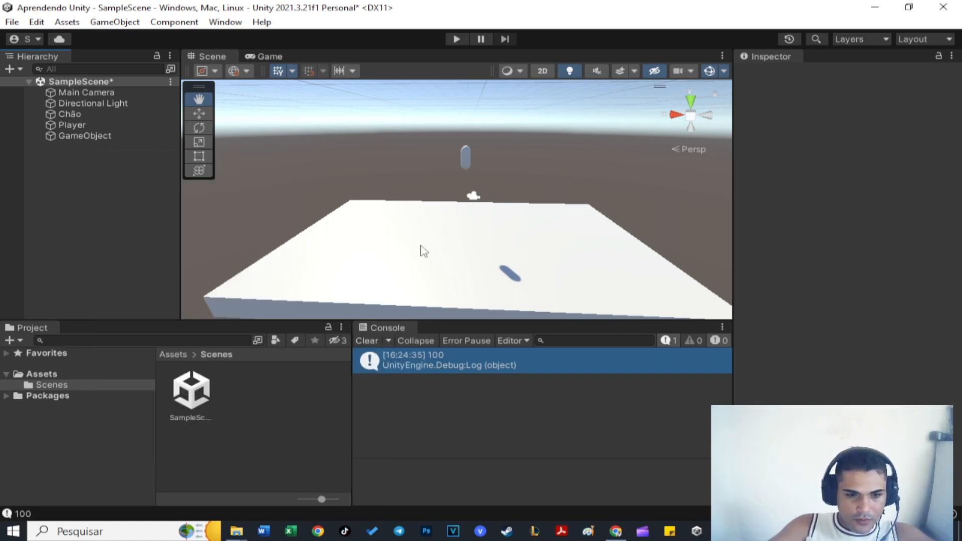
{"action": "scroll", "coordinate": [428, 224], "scroll_direction": "down", "scroll_amount": 10}
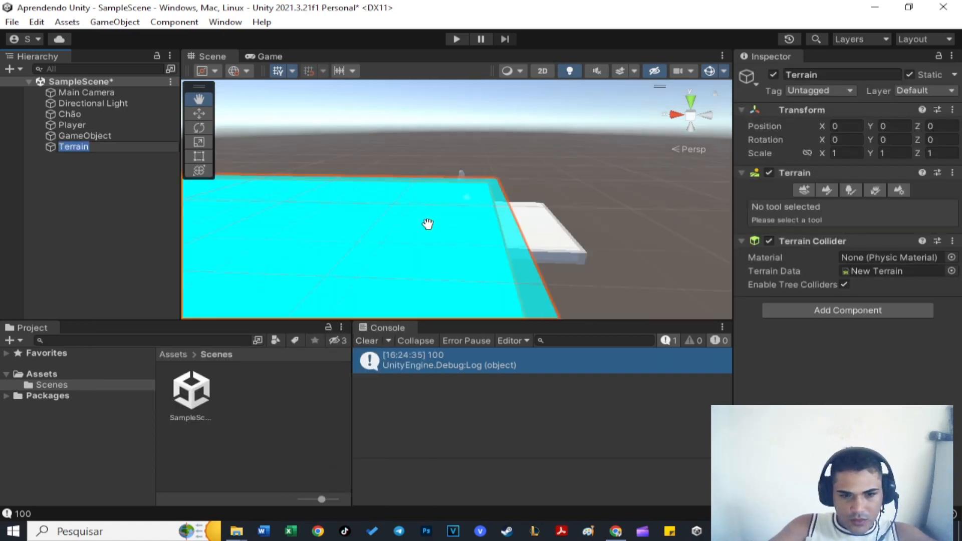
{"action": "scroll", "coordinate": [427, 224], "scroll_direction": "down", "scroll_amount": 8}
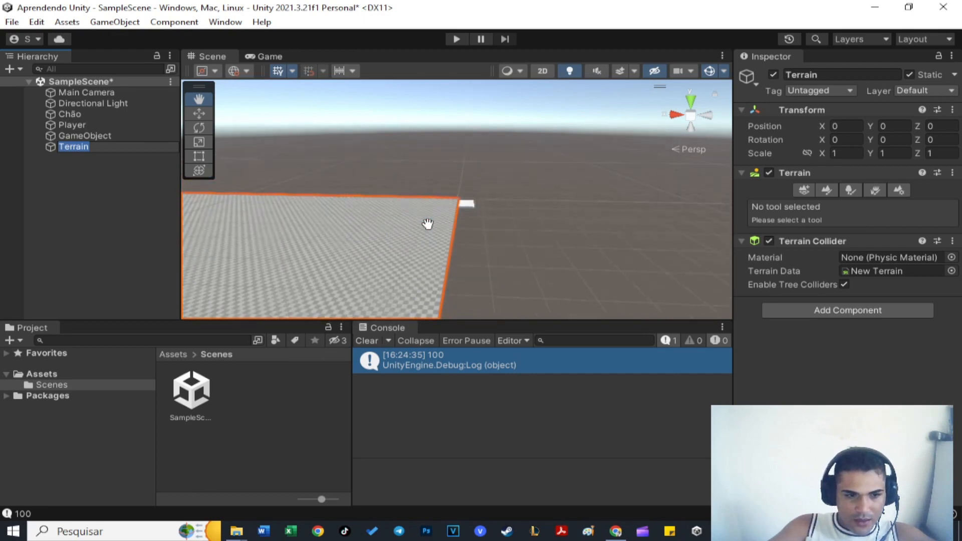
{"action": "right_click_drag", "start_coordinate": [393, 166], "coordinate": [803, 140]}
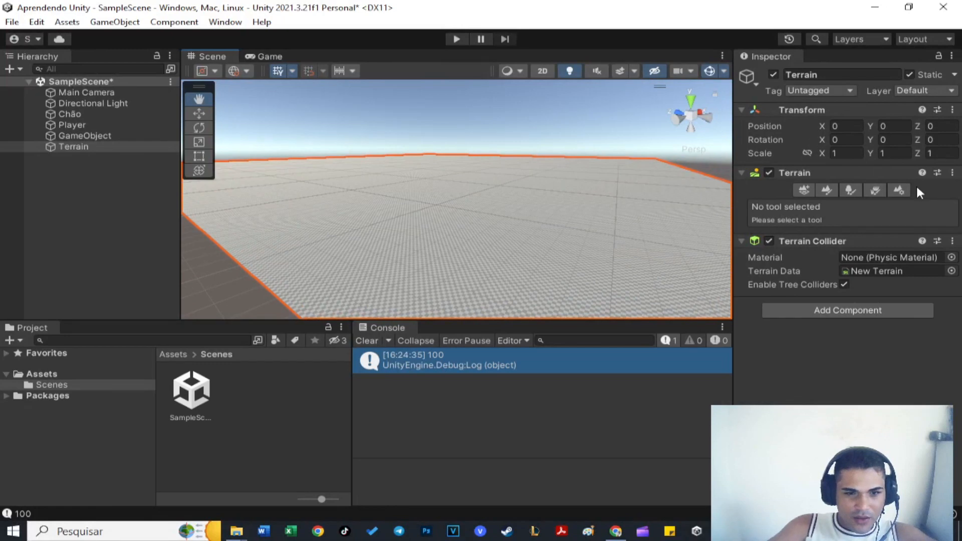
{"action": "key", "text": "Delete"}
Try a Particle System effect above the floor near the camera, shift it slightly, and remove it
{"action": "right_click_drag", "start_coordinate": [927, 221], "coordinate": [52, 219]}
{"action": "mouse_move", "coordinate": [387, 208]}
{"action": "right_mouse_down"}
{"action": "mouse_move", "coordinate": [355, 209]}
{"action": "mouse_move", "coordinate": [392, 211]}
{"action": "mouse_move", "coordinate": [391, 222]}
{"action": "mouse_move", "coordinate": [383, 211]}
{"action": "mouse_move", "coordinate": [382, 219]}
{"action": "right_mouse_up"}
{"action": "key", "text": "w"}
{"action": "right_click", "coordinate": [114, 186]}
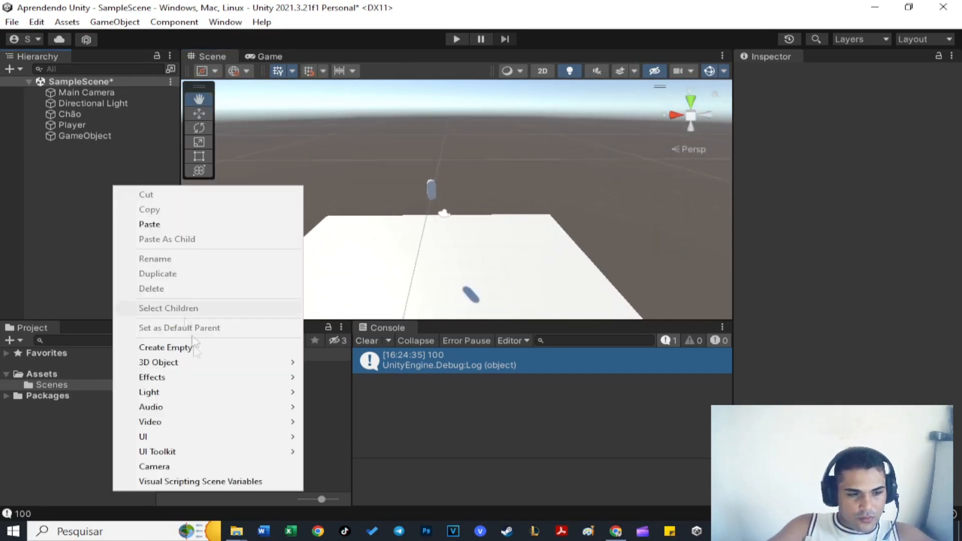
{"action": "mouse_move", "coordinate": [228, 378]}
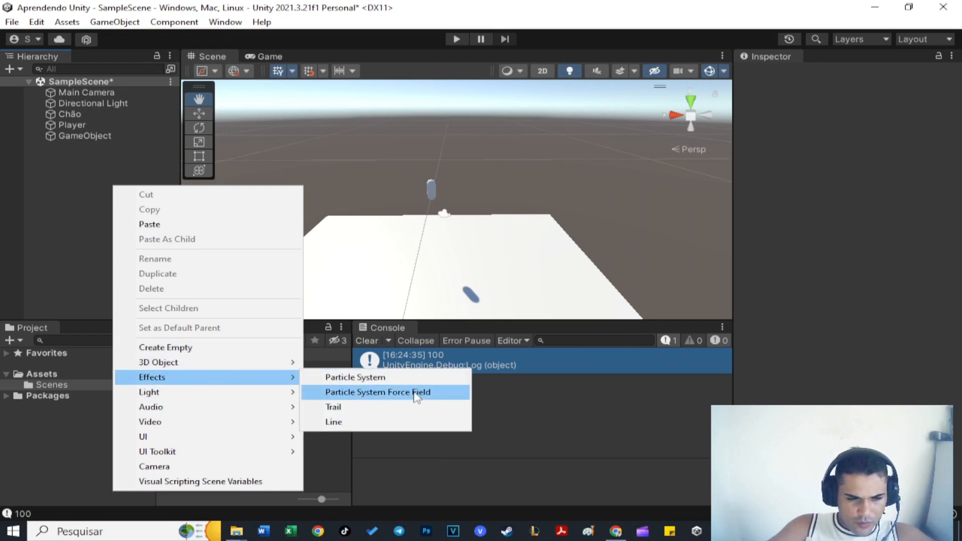
{"action": "left_click", "coordinate": [405, 377]}
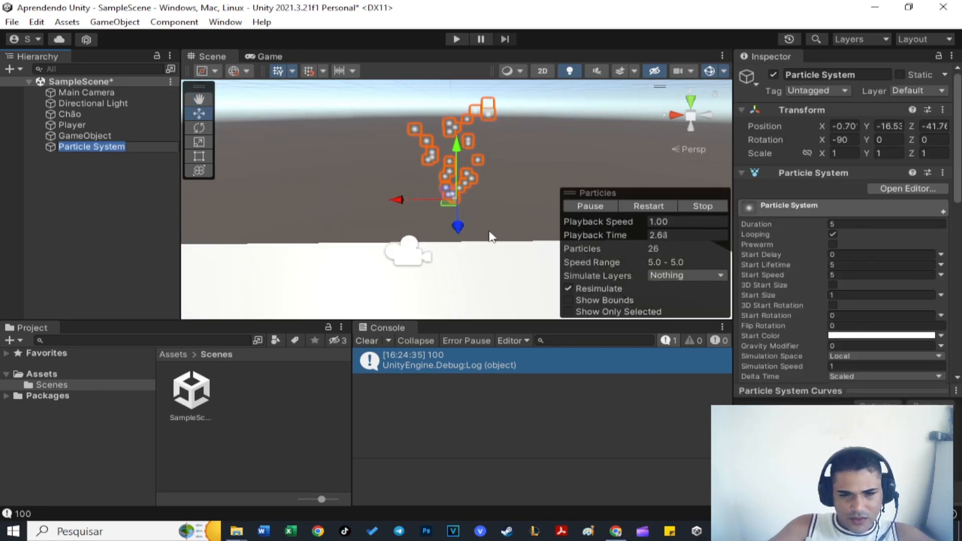
{"action": "scroll", "coordinate": [490, 236], "scroll_direction": "up", "scroll_amount": 3}
{"action": "scroll", "coordinate": [489, 231], "scroll_direction": "down", "scroll_amount": 2}
{"action": "left_click_drag", "start_coordinate": [455, 229], "coordinate": [456, 251]}
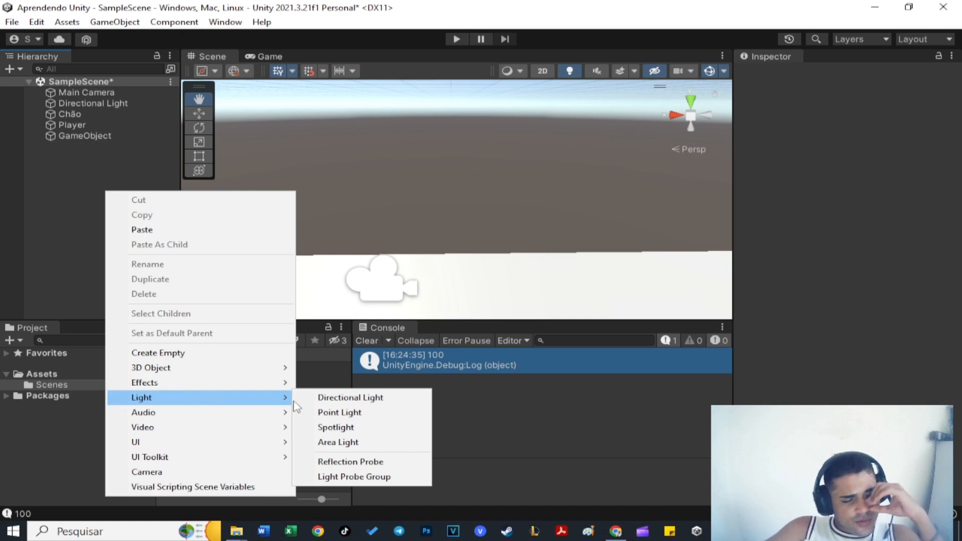
Try a second directional light moved beside the floor, and delete both directional lights from the scene
{"action": "left_click", "coordinate": [328, 398]}
{"action": "left_click_drag", "start_coordinate": [460, 230], "coordinate": [446, 209]}
{"action": "right_click_drag", "start_coordinate": [425, 204], "coordinate": [583, 209]}
{"action": "right_click_drag", "start_coordinate": [250, 287], "coordinate": [407, 261]}
{"action": "key", "text": "w"}
{"action": "key", "text": "a"}
{"action": "left_click_drag", "start_coordinate": [392, 266], "coordinate": [635, 254]}
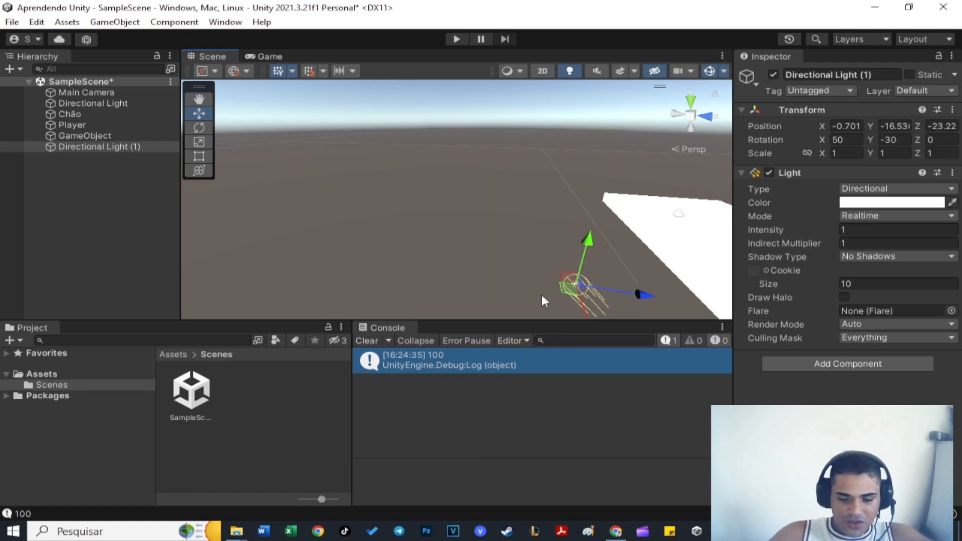
{"action": "key", "text": "Delete"}
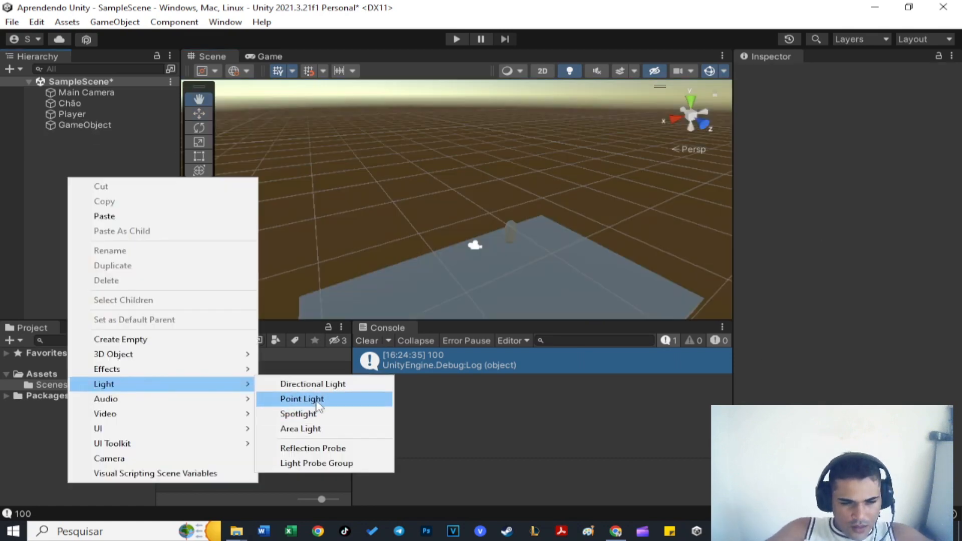
Add a Point Light to the scene and raise it above the floor to about Y -6.63
{"action": "left_click", "coordinate": [317, 399]}
{"action": "left_click_drag", "start_coordinate": [493, 230], "coordinate": [596, 271]}
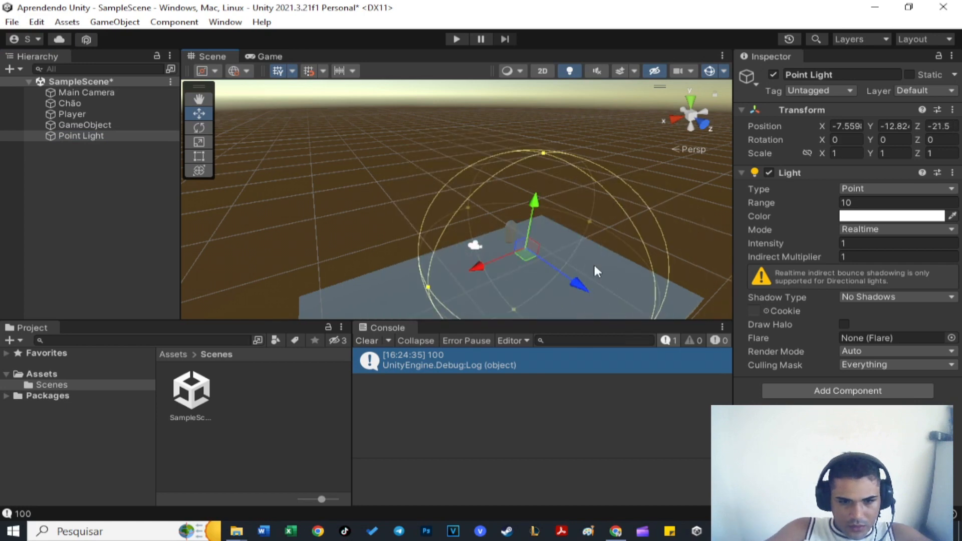
{"action": "scroll", "coordinate": [594, 266], "scroll_direction": "up", "scroll_amount": 3}
{"action": "right_click_drag", "start_coordinate": [594, 266], "coordinate": [552, 208]}
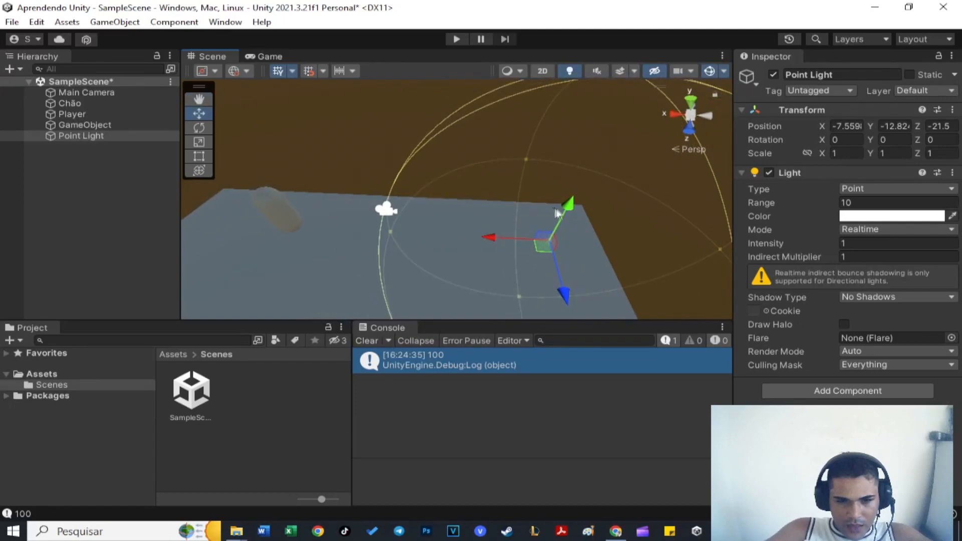
{"action": "left_click", "coordinate": [570, 175]}
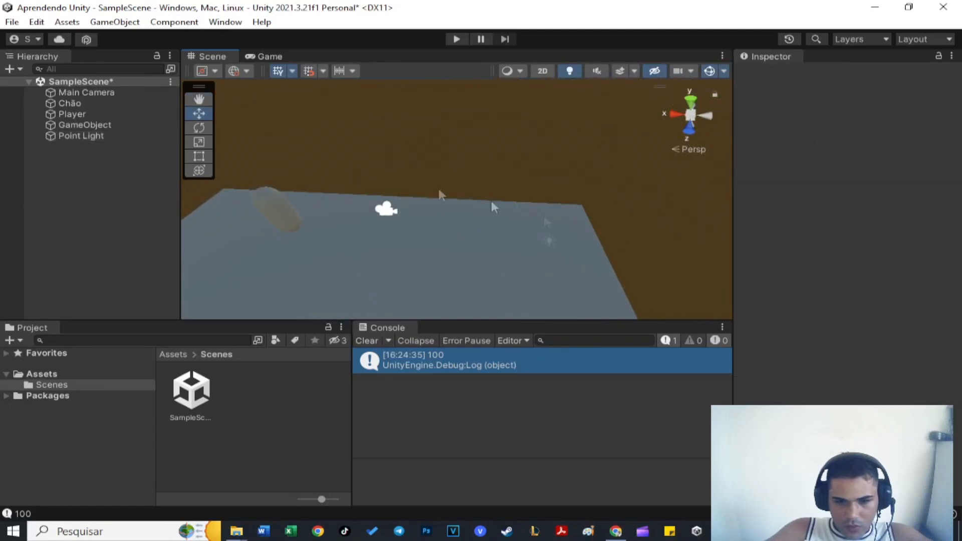
{"action": "left_click", "coordinate": [79, 137]}
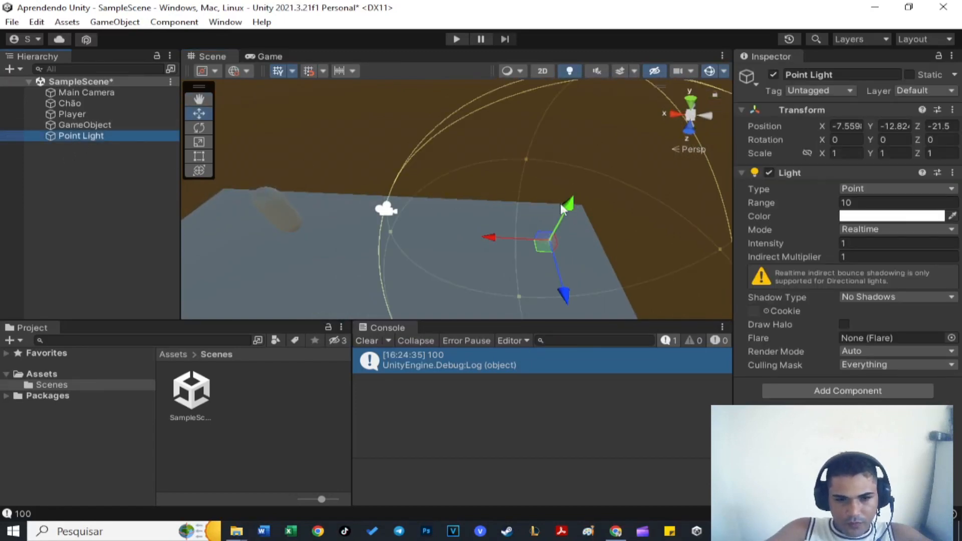
{"action": "left_click_drag", "start_coordinate": [567, 213], "coordinate": [607, 132]}
{"action": "left_click", "coordinate": [601, 193]}
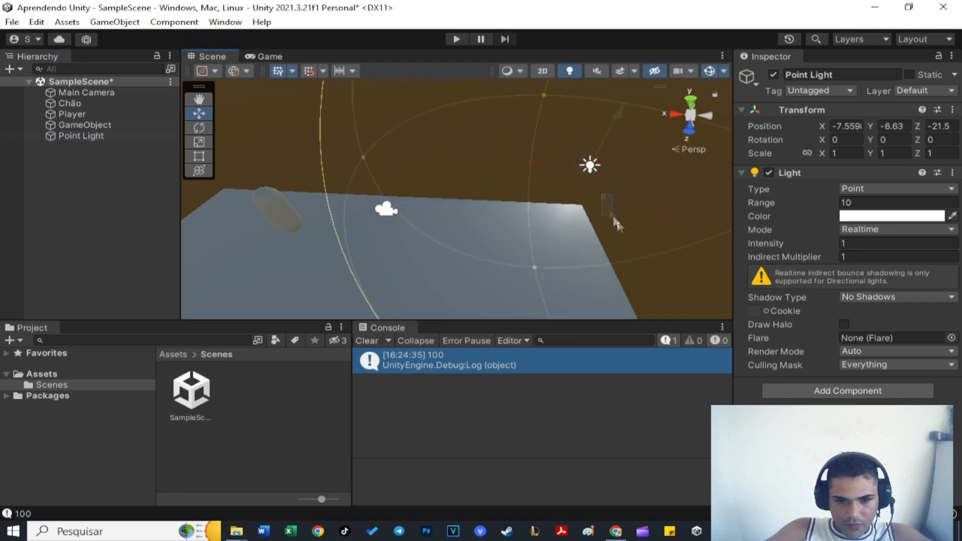
Move the Point Light along X and Z from the floor's corner so it shines over the floor near the Player
{"action": "left_click", "coordinate": [590, 164]}
{"action": "left_click_drag", "start_coordinate": [611, 207], "coordinate": [645, 299]}
{"action": "left_click_drag", "start_coordinate": [596, 251], "coordinate": [289, 241]}
{"action": "left_click_drag", "start_coordinate": [369, 294], "coordinate": [470, 294], "text": "alt"}
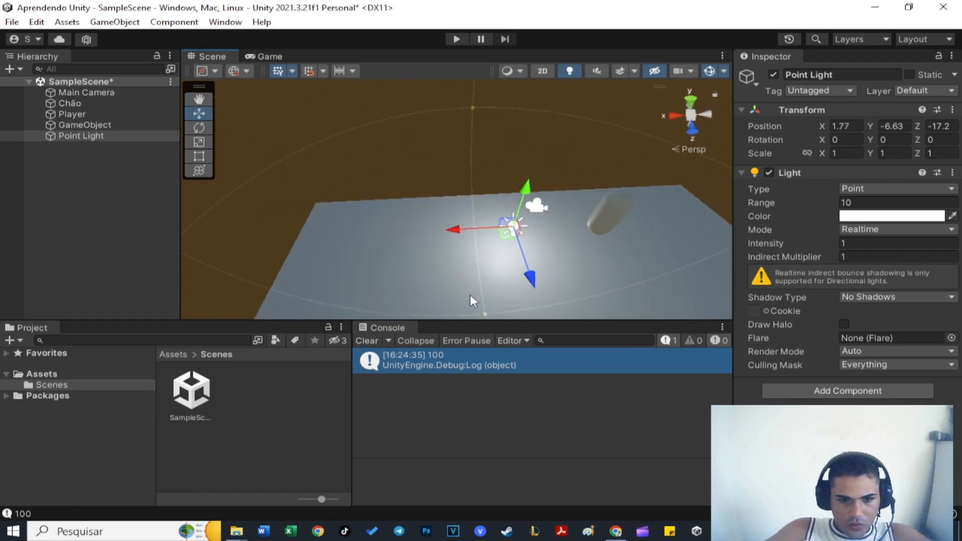
{"action": "scroll", "coordinate": [470, 295], "scroll_direction": "up", "scroll_amount": 2}
{"action": "left_click_drag", "start_coordinate": [542, 271], "coordinate": [597, 326]}
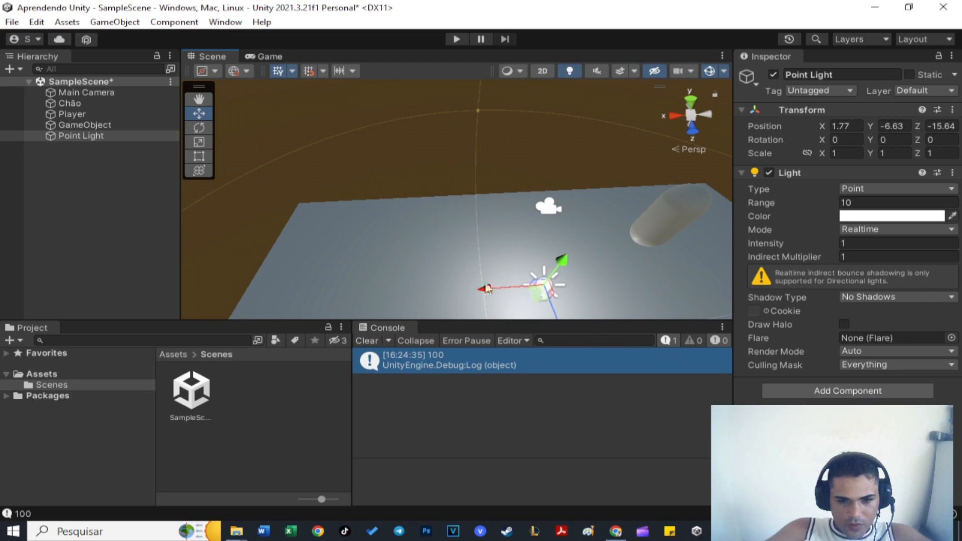
{"action": "left_click", "coordinate": [109, 179]}
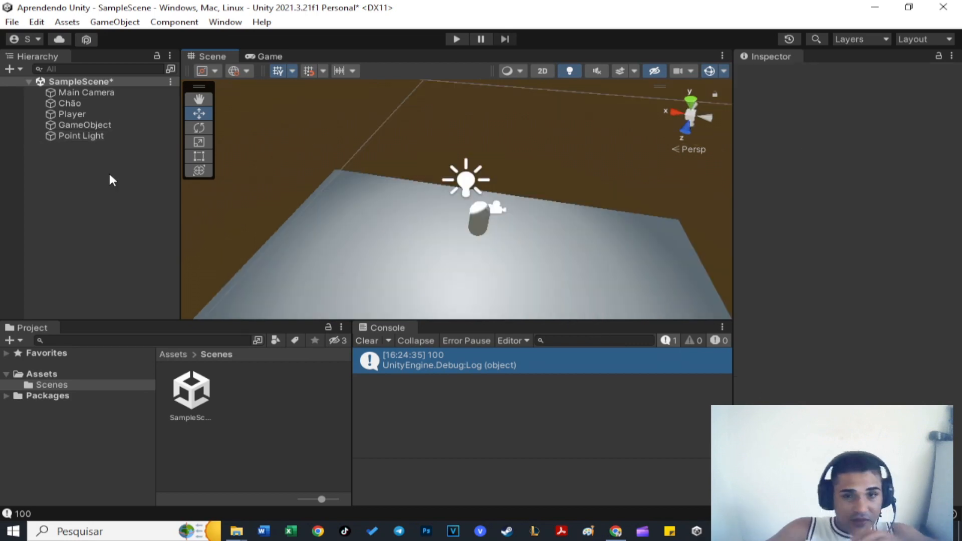
Add a Spotlight and move it to about X 13.84, raising it above the floor to about Y -10.03
{"action": "right_click", "coordinate": [110, 175]}
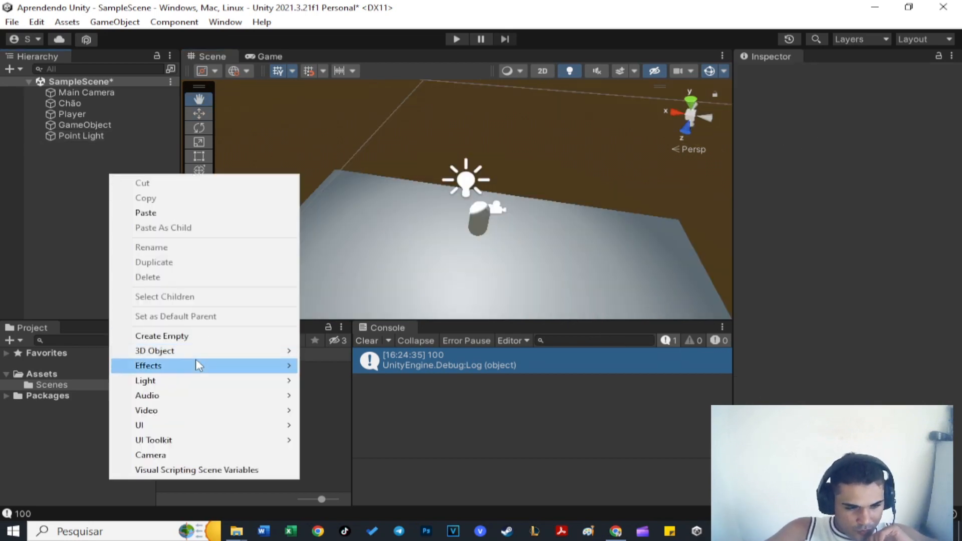
{"action": "mouse_move", "coordinate": [196, 382]}
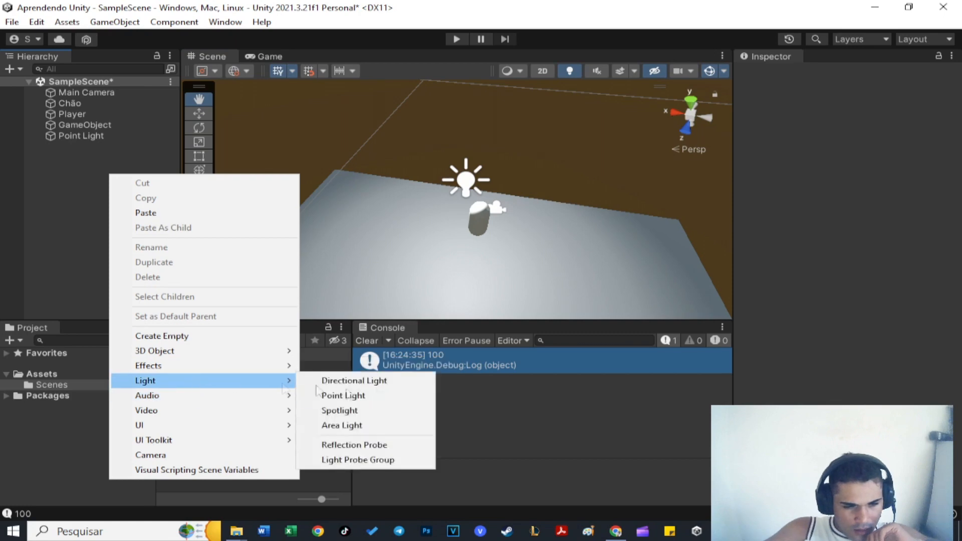
{"action": "left_click", "coordinate": [380, 415]}
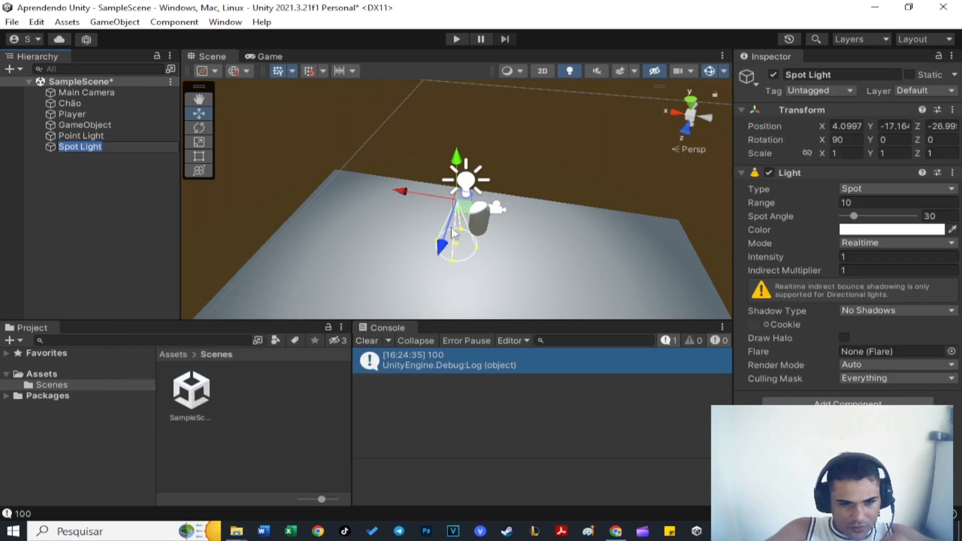
{"action": "left_click_drag", "start_coordinate": [424, 200], "coordinate": [345, 206]}
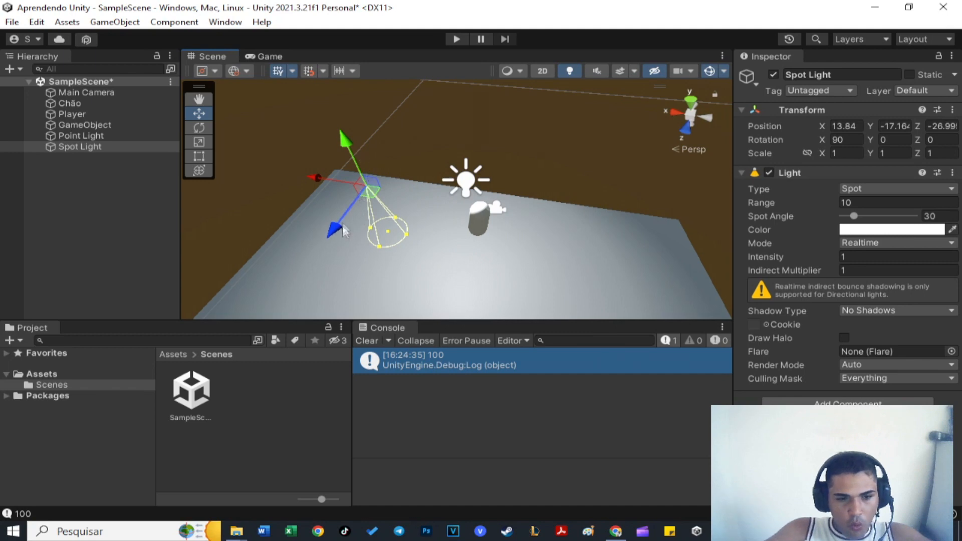
{"action": "scroll", "coordinate": [342, 210], "scroll_direction": "up", "scroll_amount": 5}
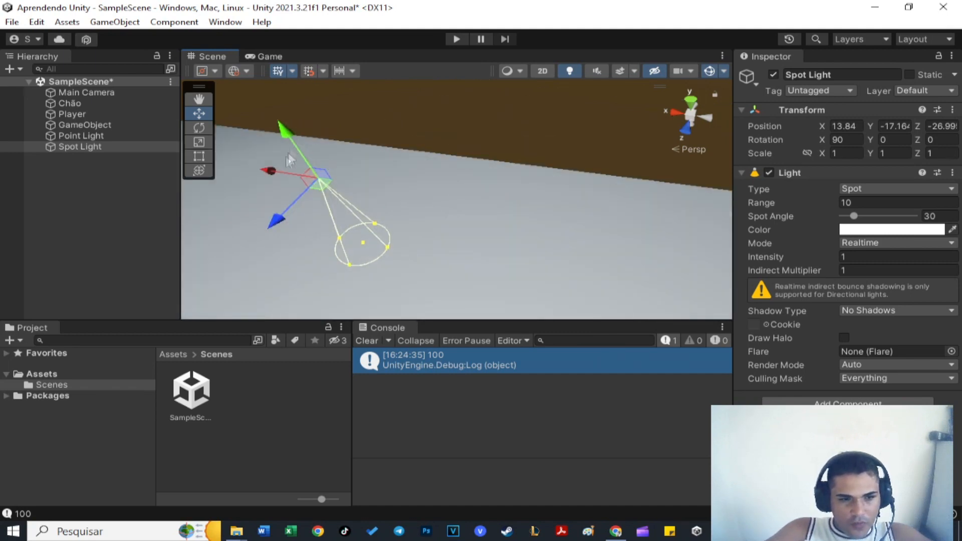
{"action": "left_click_drag", "start_coordinate": [287, 134], "coordinate": [289, 55]}
{"action": "scroll", "coordinate": [366, 122], "scroll_direction": "down", "scroll_amount": 3}
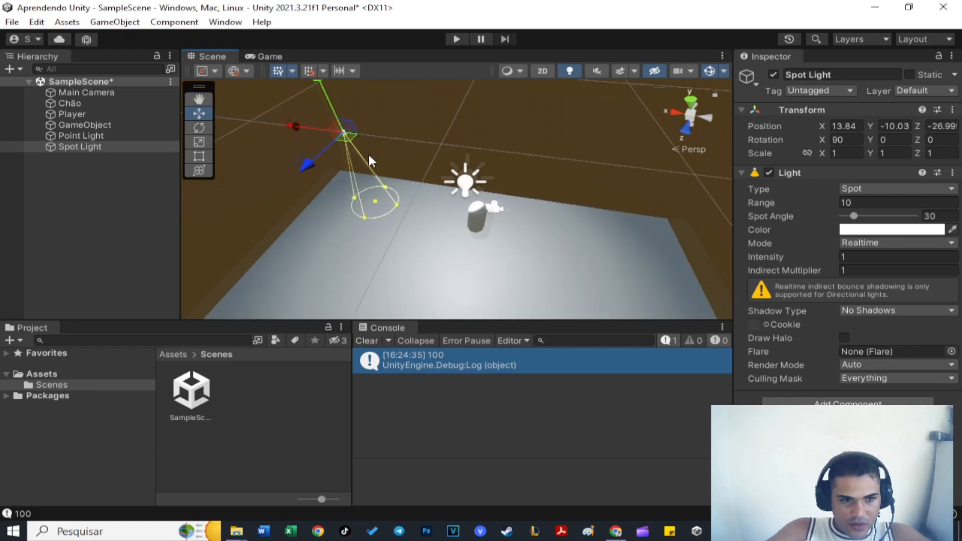
Reposition the Spot Light above the floor's corner at about X 7.39, Y -5.67, Z -19.17
{"action": "left_click", "coordinate": [331, 131]}
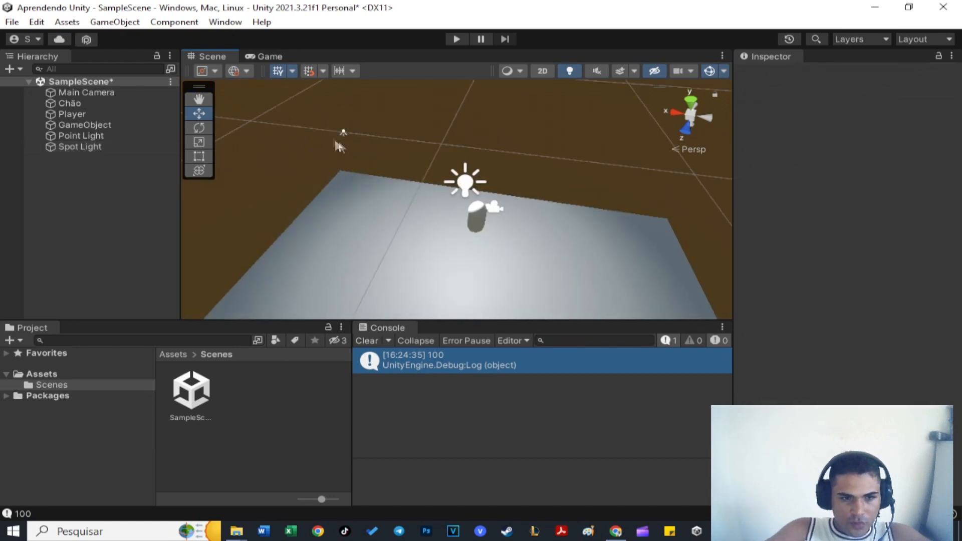
{"action": "left_click", "coordinate": [344, 132]}
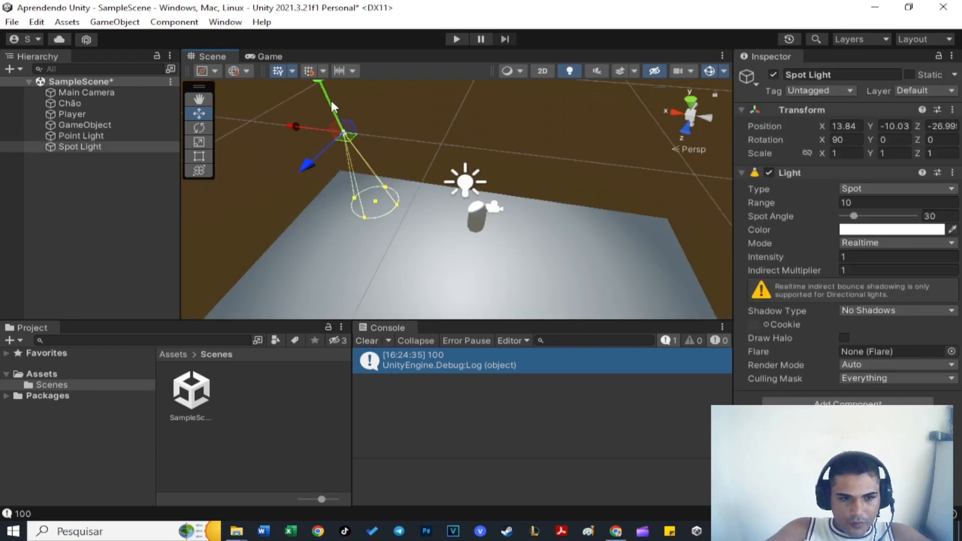
{"action": "left_click", "coordinate": [305, 93]}
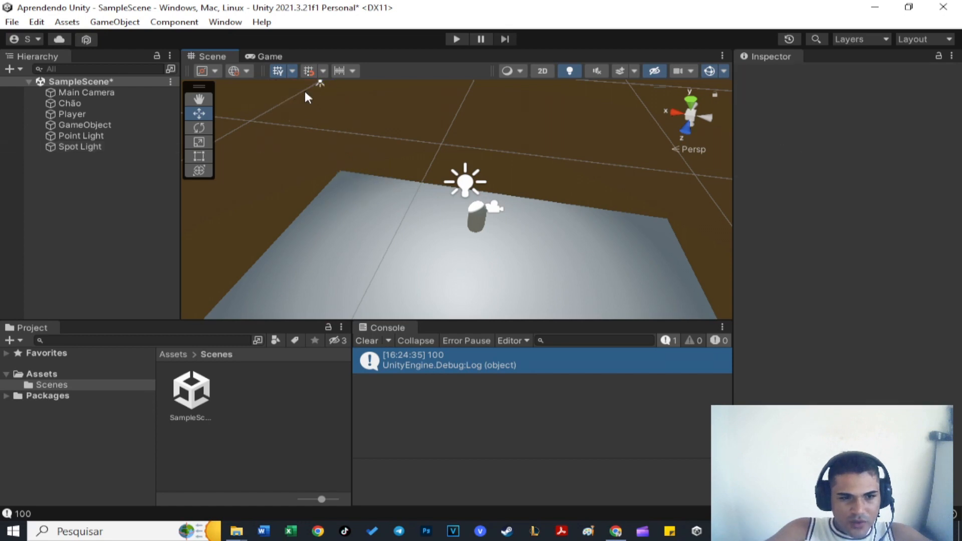
{"action": "scroll", "coordinate": [343, 116], "scroll_direction": "down", "scroll_amount": 3}
{"action": "left_click", "coordinate": [353, 106]}
{"action": "scroll", "coordinate": [331, 120], "scroll_direction": "up", "scroll_amount": 3}
{"action": "left_click_drag", "start_coordinate": [314, 157], "coordinate": [287, 183]}
Set the Spot Light's intensity to 2, keeping its mode on Realtime
{"action": "left_click", "coordinate": [847, 244]}
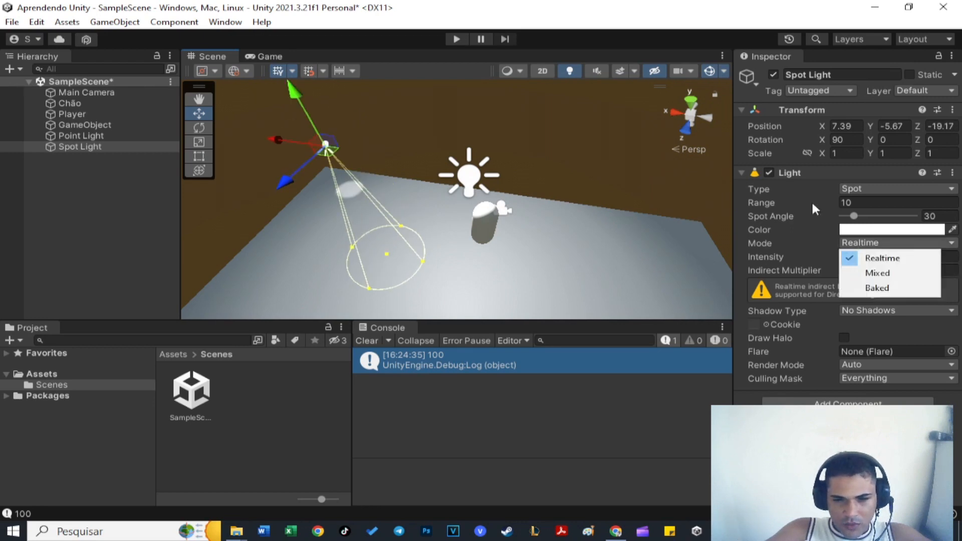
{"action": "left_click", "coordinate": [858, 248]}
{"action": "left_click", "coordinate": [858, 256]}
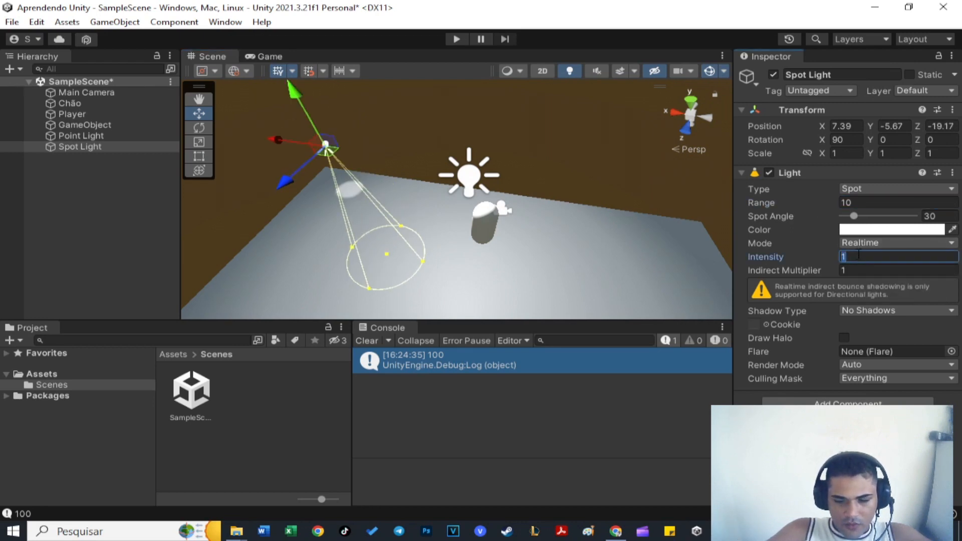
{"action": "type", "text": "2"}
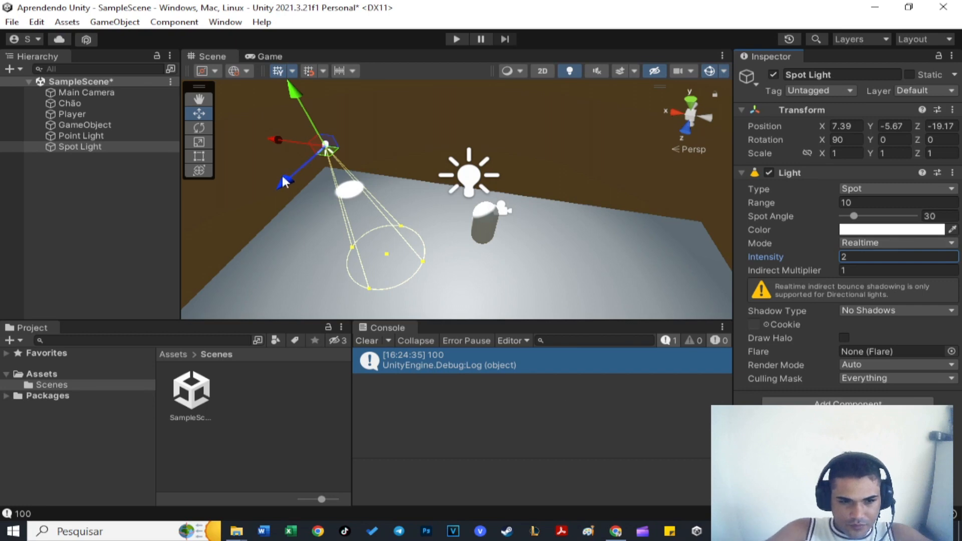
Raise the Spot Light higher above the floor and shift it along Z so it lights a wider circle
{"action": "scroll", "coordinate": [273, 181], "scroll_direction": "up", "scroll_amount": 3}
{"action": "right_click_drag", "start_coordinate": [260, 179], "coordinate": [552, 200]}
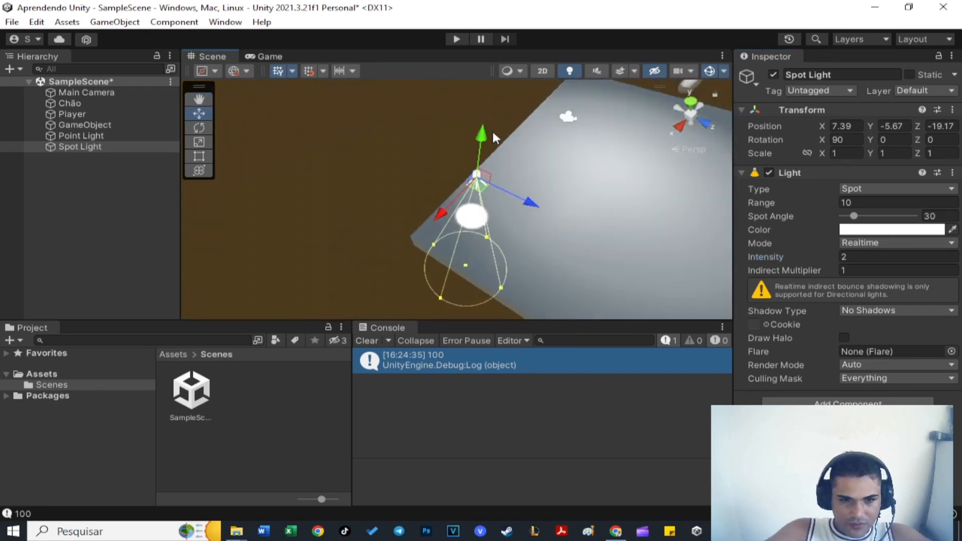
{"action": "left_click_drag", "start_coordinate": [488, 131], "coordinate": [521, 10]}
{"action": "scroll", "coordinate": [477, 119], "scroll_direction": "down", "scroll_amount": 3}
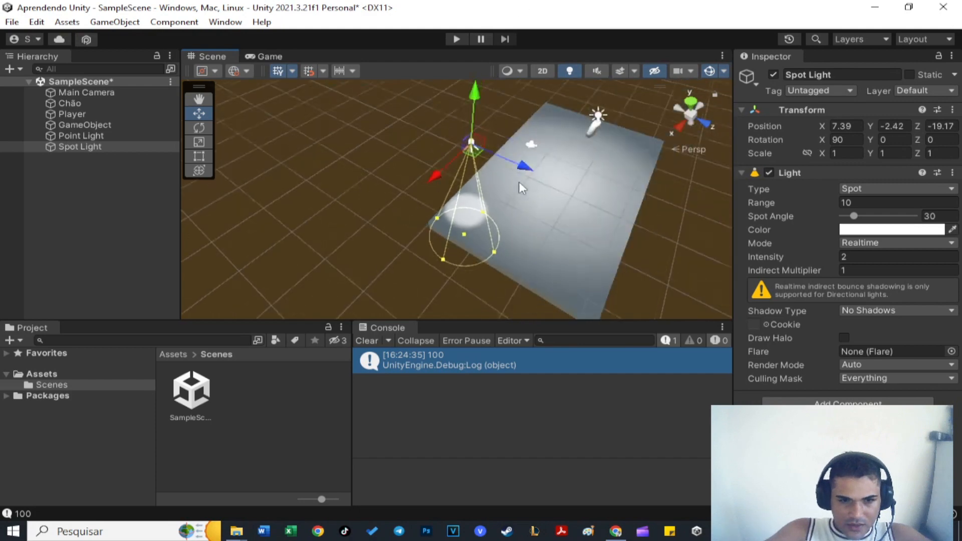
{"action": "mouse_move", "coordinate": [476, 118]}
{"action": "left_mouse_down"}
{"action": "mouse_move", "coordinate": [470, 67]}
{"action": "mouse_move", "coordinate": [472, 107]}
{"action": "left_mouse_up"}
{"action": "scroll", "coordinate": [515, 138], "scroll_direction": "up", "scroll_amount": 2}
{"action": "left_click_drag", "start_coordinate": [524, 147], "coordinate": [666, 198]}
{"action": "left_click_drag", "start_coordinate": [648, 138], "coordinate": [655, 63]}
{"action": "left_click", "coordinate": [428, 242]}
{"action": "left_click_drag", "start_coordinate": [428, 243], "coordinate": [165, 342], "text": "alt"}
Add an Area Light and move it above the floor to about X 4.89, Y -6.34, Z -16.33
{"action": "right_click", "coordinate": [109, 172]}
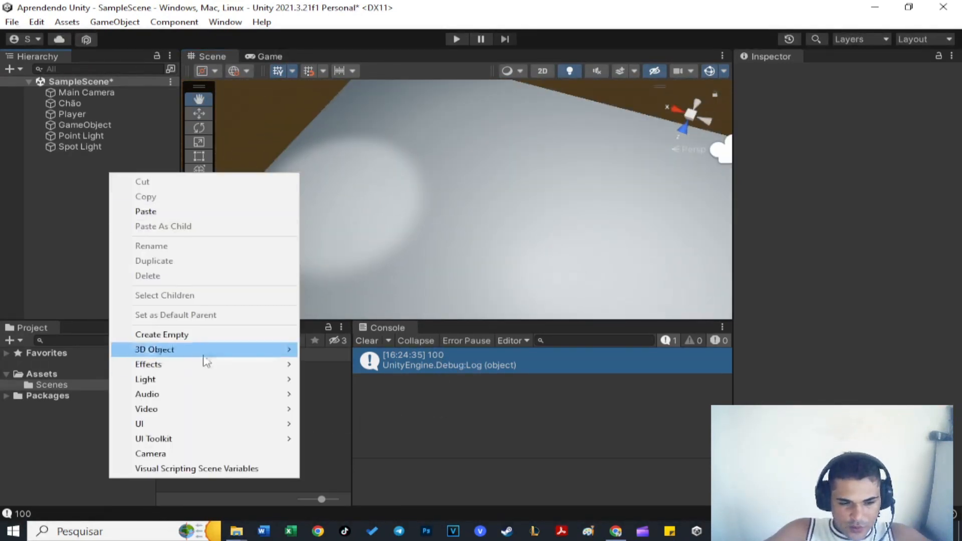
{"action": "mouse_move", "coordinate": [204, 355]}
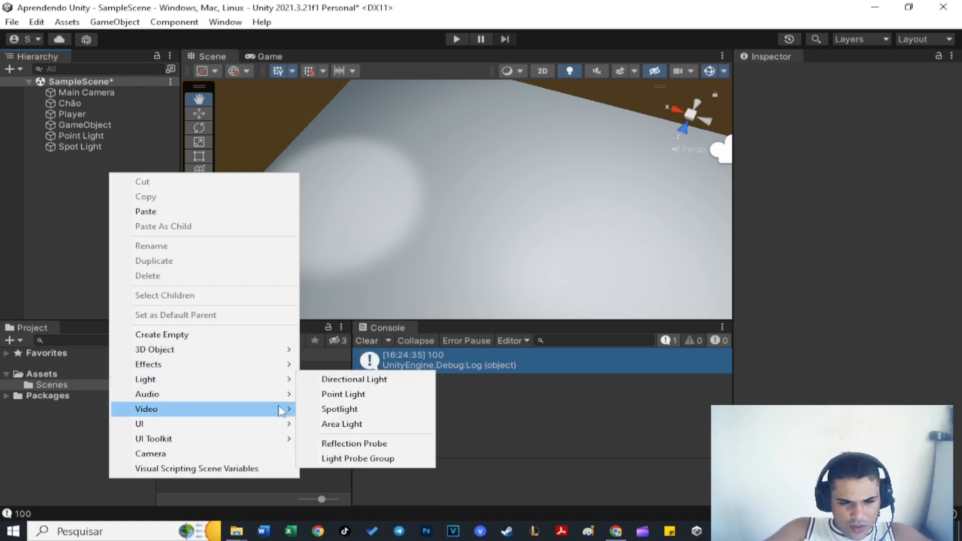
{"action": "left_click", "coordinate": [386, 431]}
{"action": "key", "text": "w"}
{"action": "scroll", "coordinate": [455, 201], "scroll_direction": "down", "scroll_amount": 3}
{"action": "left_click_drag", "start_coordinate": [455, 181], "coordinate": [454, 81]}
{"action": "left_click_drag", "start_coordinate": [435, 156], "coordinate": [387, 234]}
{"action": "left_click_drag", "start_coordinate": [393, 156], "coordinate": [392, 112]}
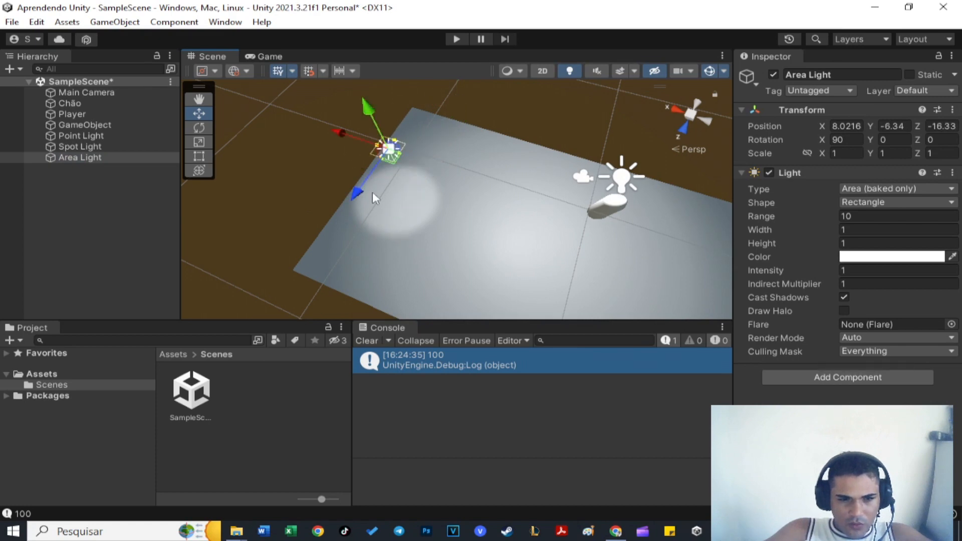
{"action": "left_click_drag", "start_coordinate": [342, 131], "coordinate": [411, 156]}
Set the Area Light's intensity to 2
{"action": "left_click", "coordinate": [873, 270]}
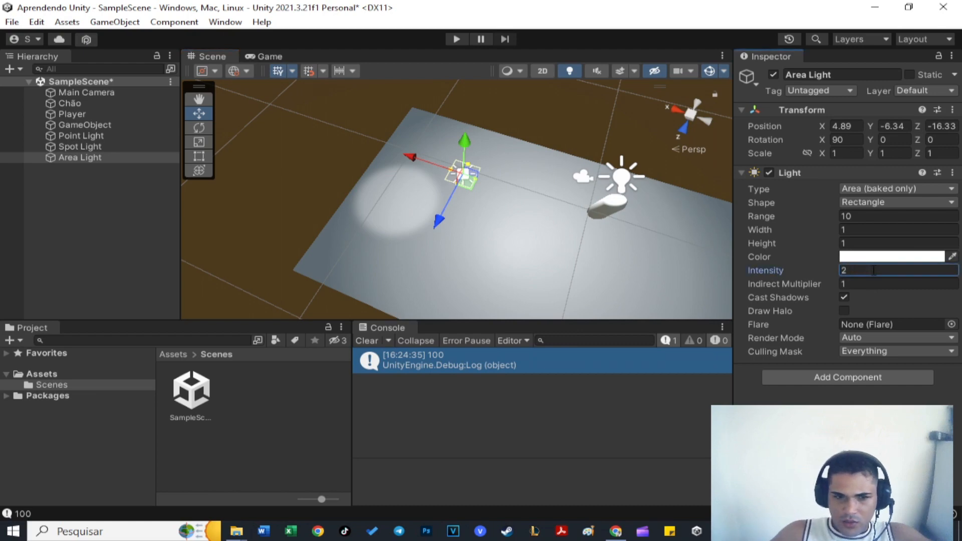
{"action": "left_click", "coordinate": [498, 421]}
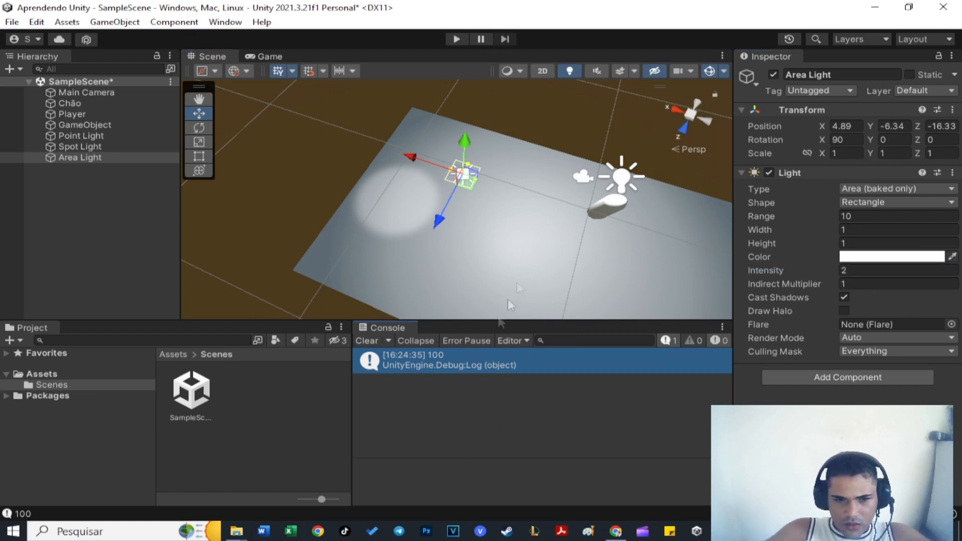
{"action": "left_click", "coordinate": [94, 155]}
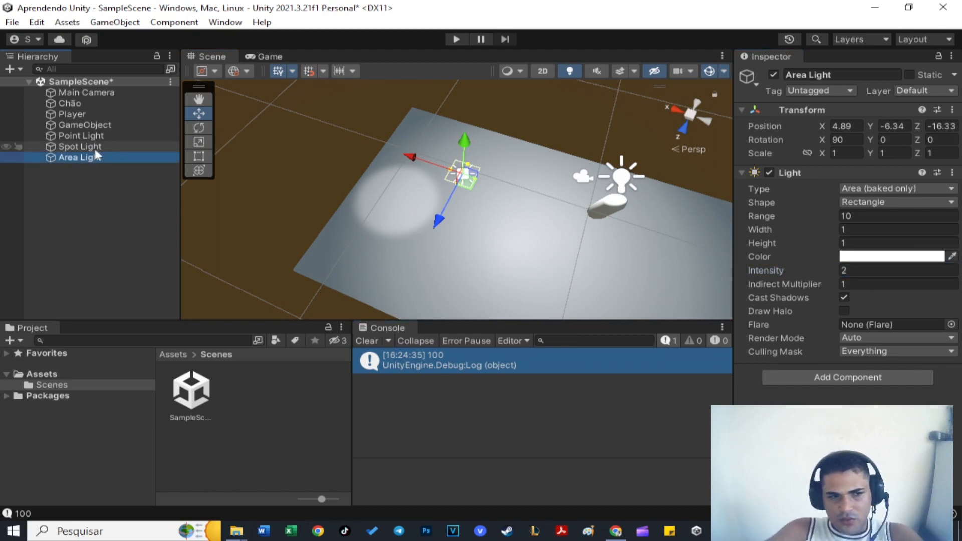
Delete the Spot Light and the Point Light from the scene
{"action": "left_click", "coordinate": [96, 146]}
{"action": "key", "text": "Delete"}
{"action": "left_click", "coordinate": [97, 133]}
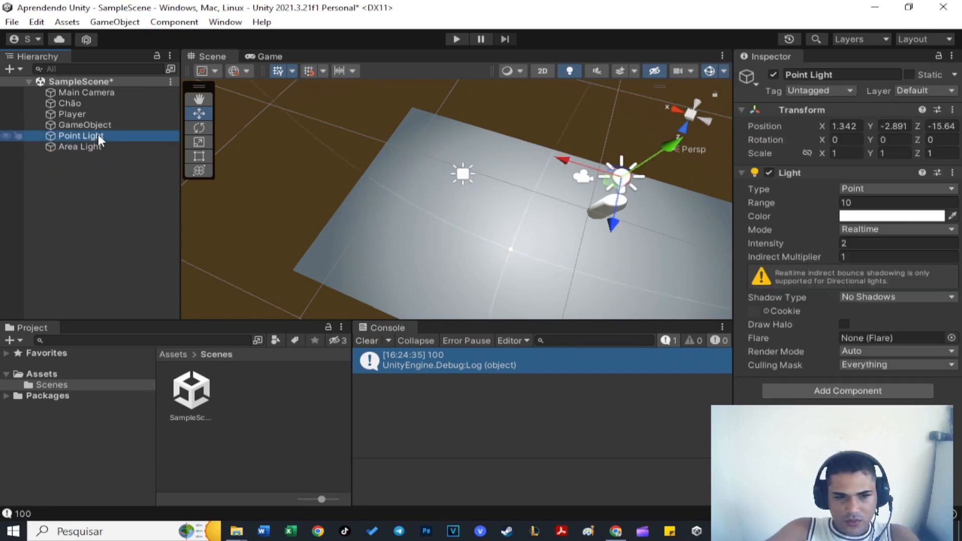
{"action": "key", "text": "Delete"}
Set the Area Light's range to 100
{"action": "left_click", "coordinate": [459, 177]}
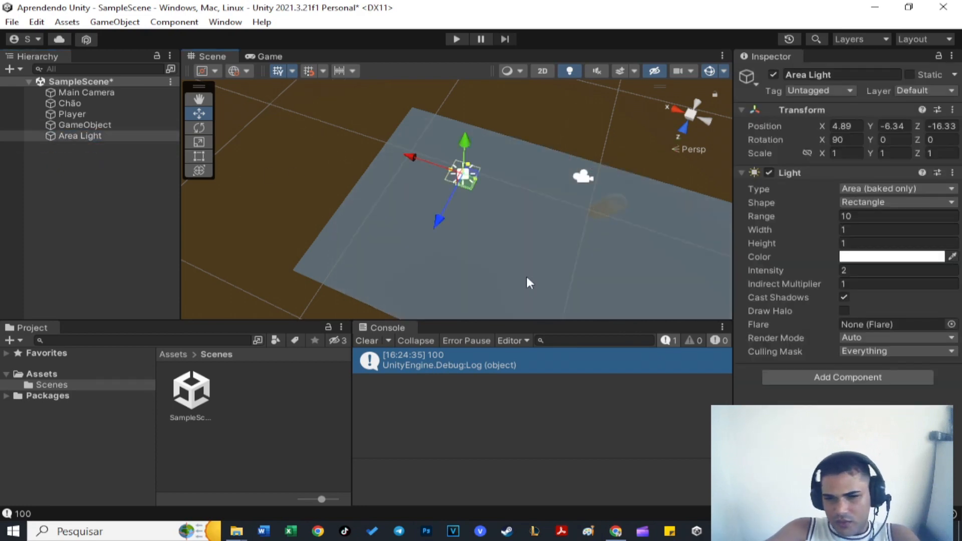
{"action": "left_click", "coordinate": [869, 216]}
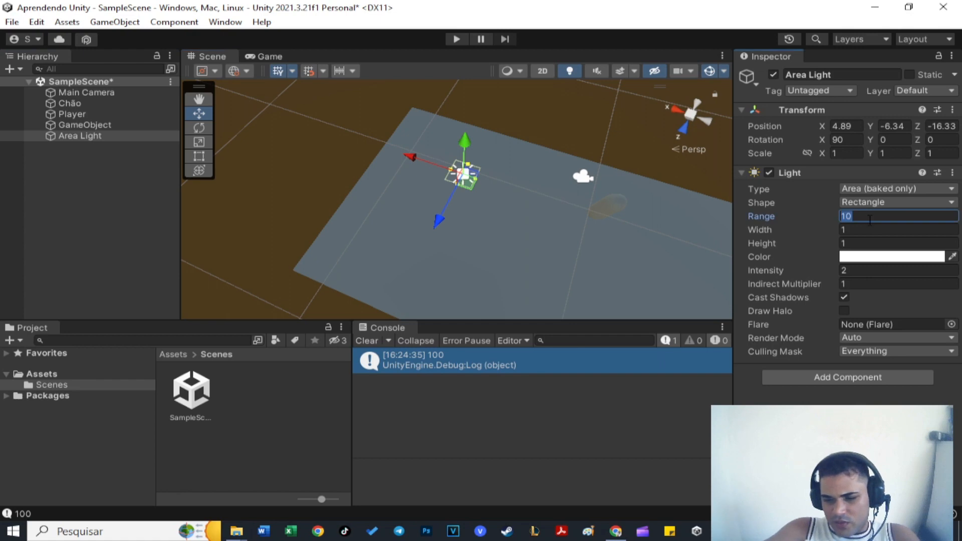
{"action": "type", "text": "100"}
{"action": "key", "text": "Return"}
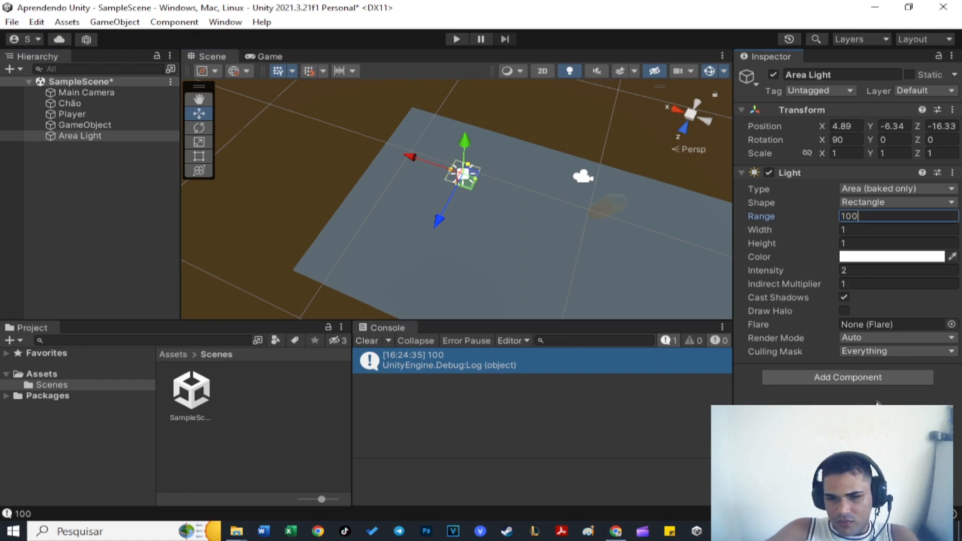
Change the Area Light's type to Directional, and collapse and re-expand its Light component
{"action": "left_click", "coordinate": [884, 190]}
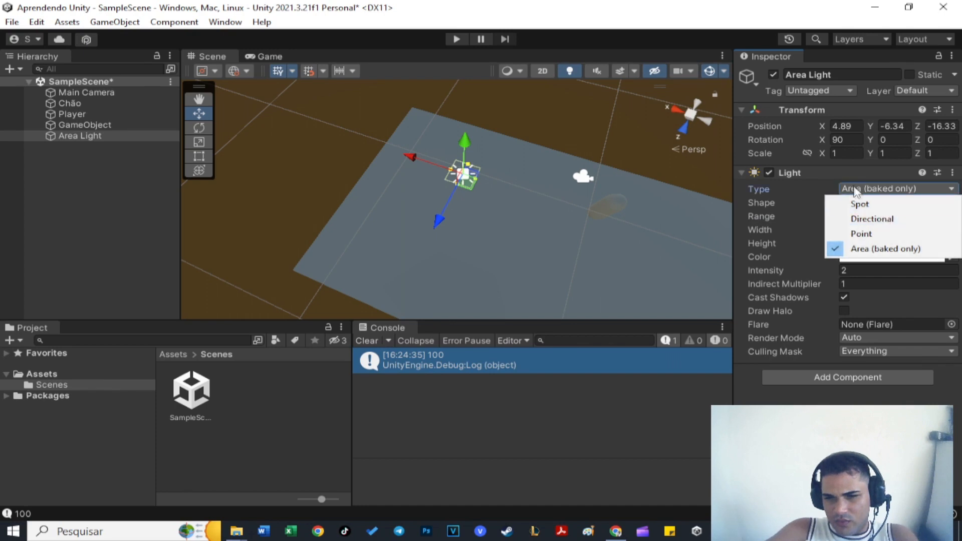
{"action": "left_click", "coordinate": [871, 219]}
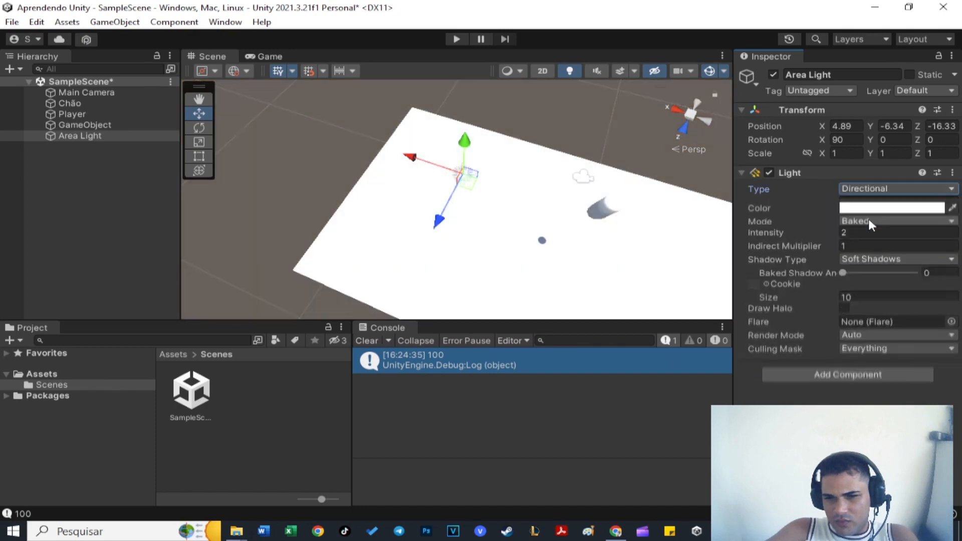
{"action": "left_click", "coordinate": [880, 173]}
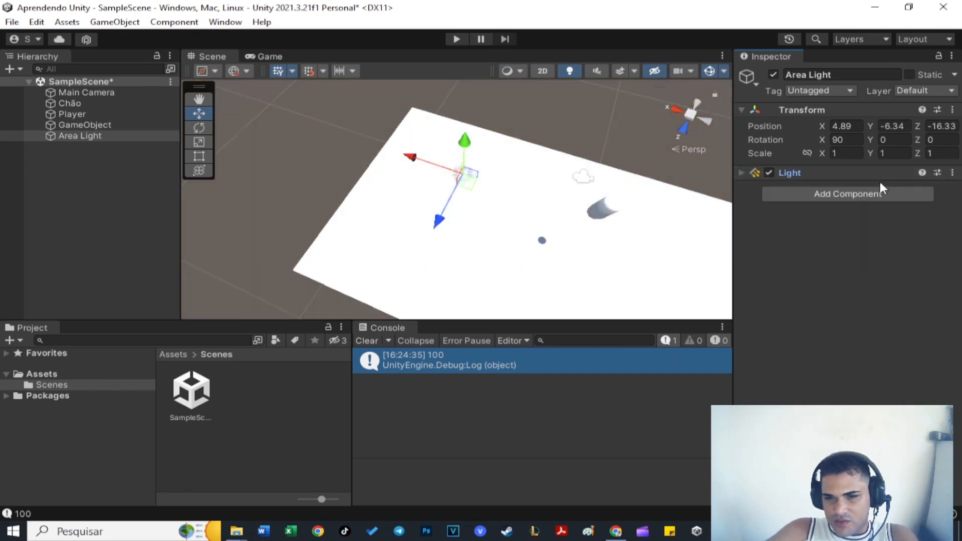
{"action": "left_click", "coordinate": [741, 172]}
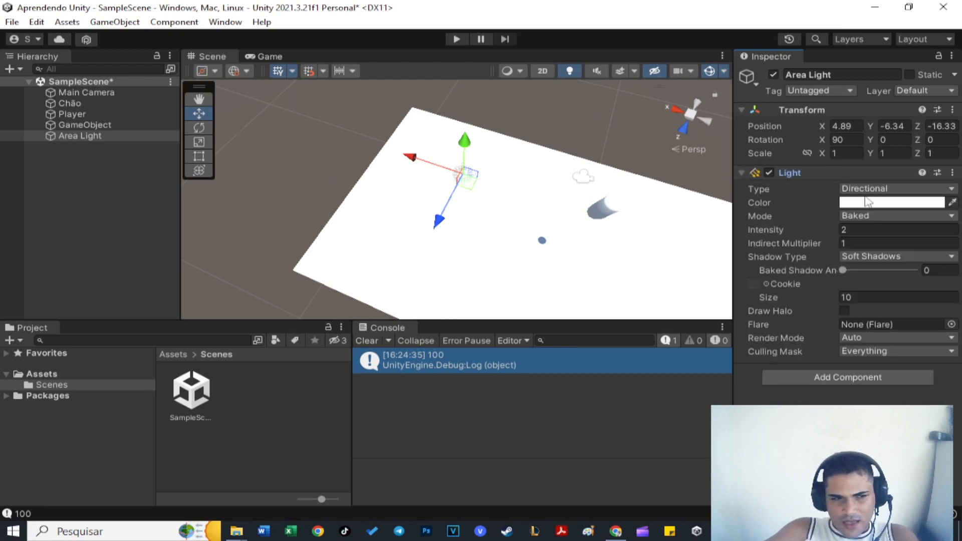
Change the Area Light object's type to Point and set its range to 5
{"action": "left_click", "coordinate": [867, 190]}
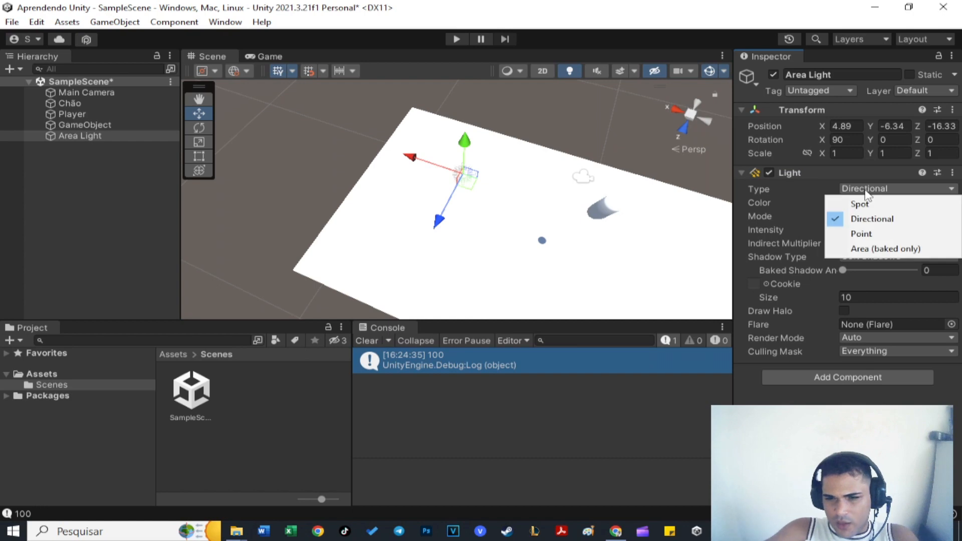
{"action": "left_click", "coordinate": [868, 232]}
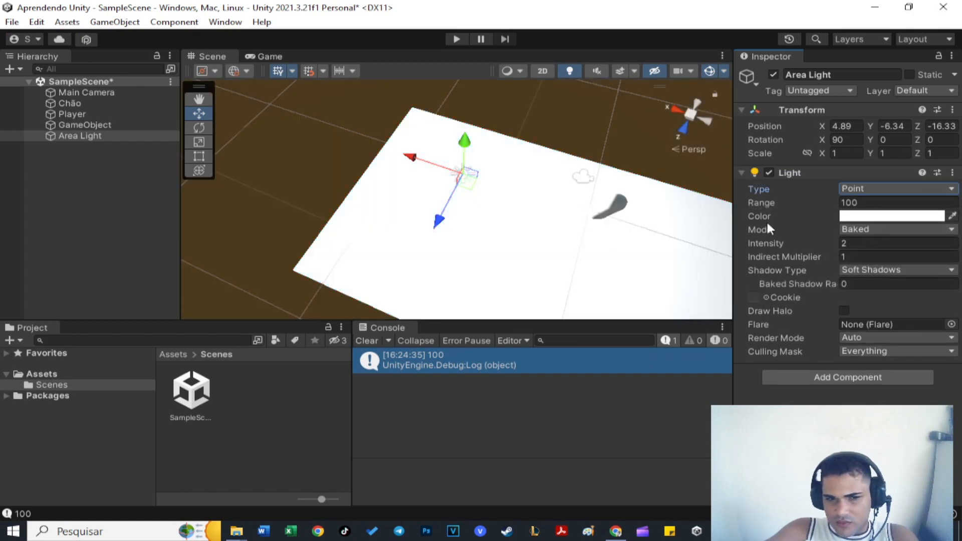
{"action": "left_click", "coordinate": [855, 201]}
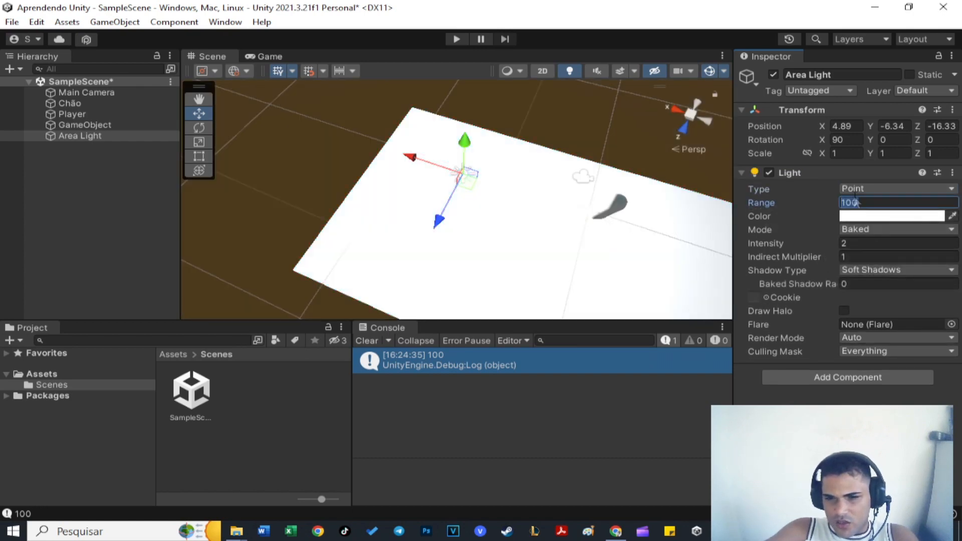
{"action": "type", "text": "5"}
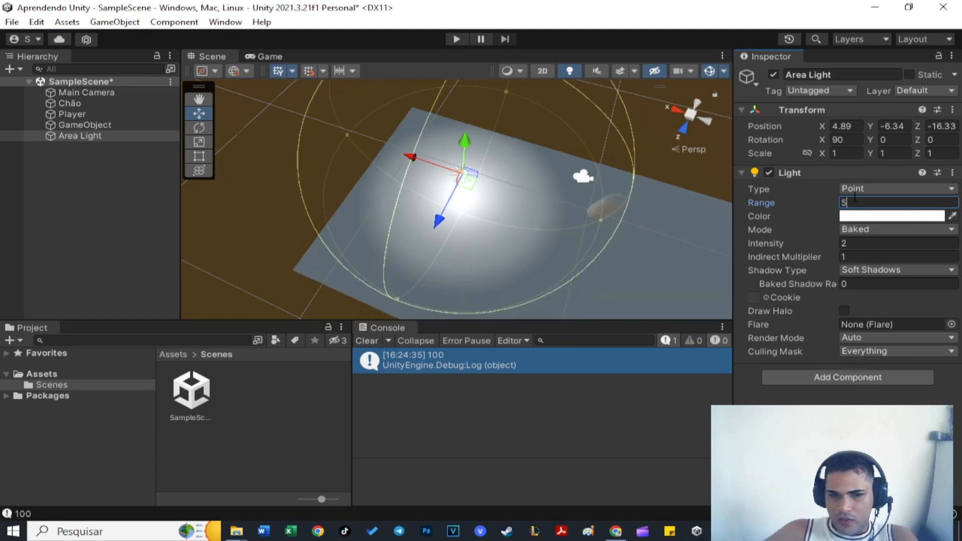
Examine the floor and its lighting from several distances and angles in the scene
{"action": "scroll", "coordinate": [382, 243], "scroll_direction": "up", "scroll_amount": 5}
{"action": "scroll", "coordinate": [376, 238], "scroll_direction": "down", "scroll_amount": 8}
{"action": "right_click_drag", "start_coordinate": [371, 236], "coordinate": [233, 233]}
{"action": "key", "text": "a"}
{"action": "scroll", "coordinate": [581, 261], "scroll_direction": "up", "scroll_amount": 3}
{"action": "scroll", "coordinate": [522, 229], "scroll_direction": "up", "scroll_amount": 4}
{"action": "key", "text": "a"}
{"action": "key", "text": "d"}
{"action": "key", "text": "a"}
{"action": "key", "text": "a"}
{"action": "key", "text": "d"}
{"action": "key", "text": "w"}
{"action": "key", "text": "s"}
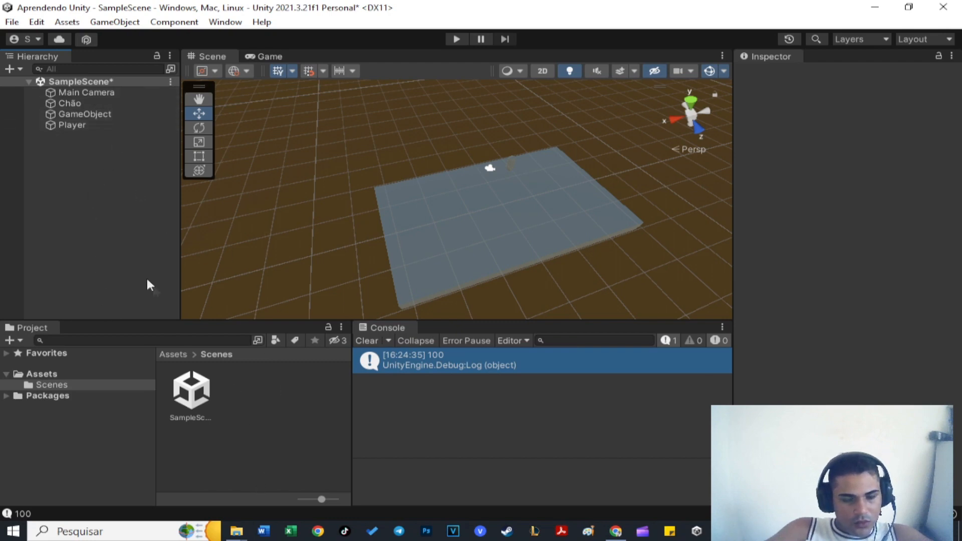
Add a Spotlight above the floor near the Player with intensity 4 and widen its spot angle to about 93
{"action": "right_click", "coordinate": [75, 163]}
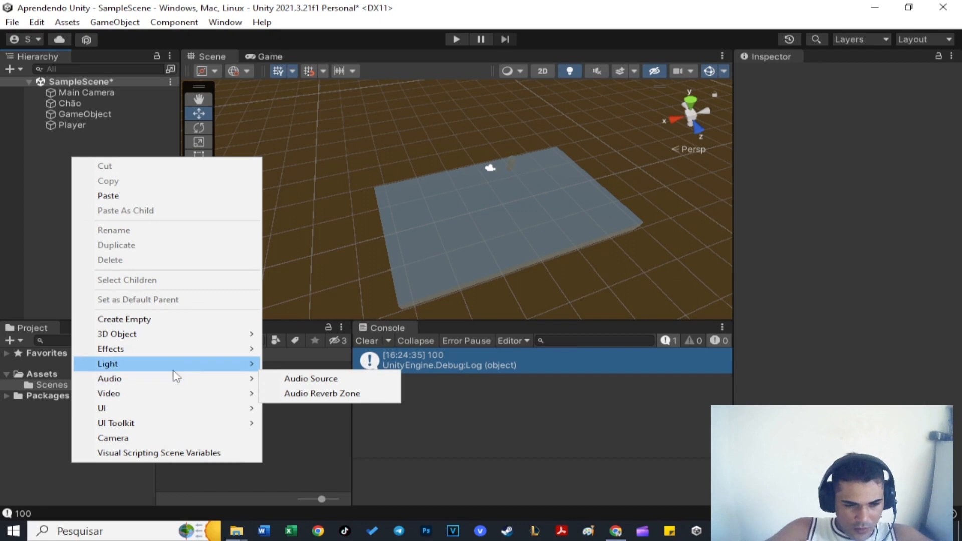
{"action": "mouse_move", "coordinate": [173, 364]}
{"action": "left_click", "coordinate": [311, 394]}
{"action": "left_click_drag", "start_coordinate": [448, 242], "coordinate": [380, 275]}
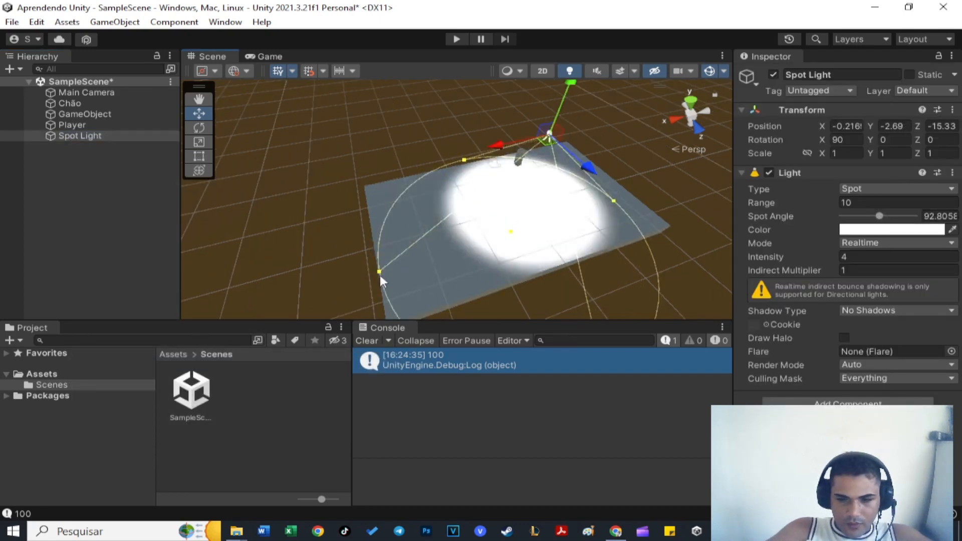
{"action": "scroll", "coordinate": [590, 146], "scroll_direction": "down", "scroll_amount": 3}
{"action": "scroll", "coordinate": [590, 199], "scroll_direction": "up", "scroll_amount": 3}
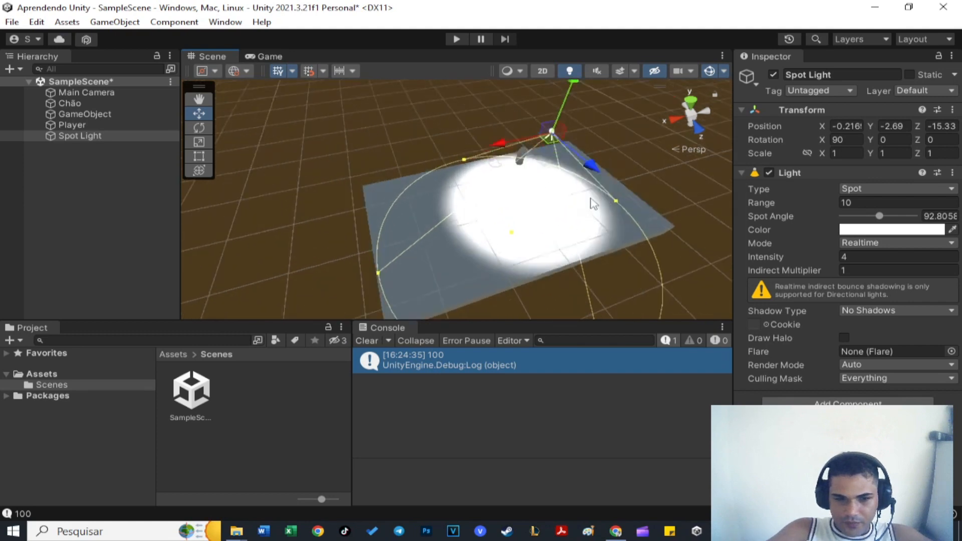
Shift the Spot Light along X over the Player and widen its spot angle to about 131
{"action": "left_click_drag", "start_coordinate": [507, 143], "coordinate": [471, 159]}
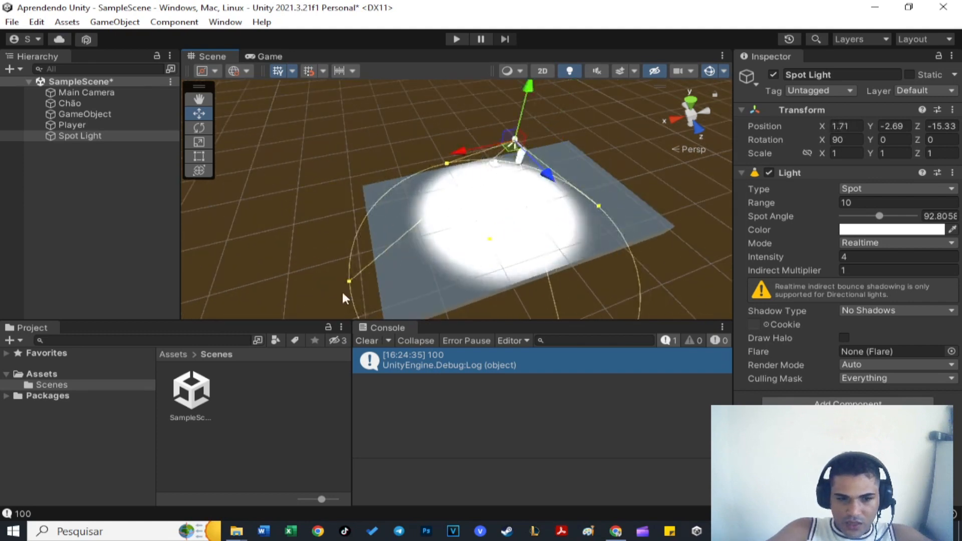
{"action": "left_click_drag", "start_coordinate": [353, 279], "coordinate": [165, 273]}
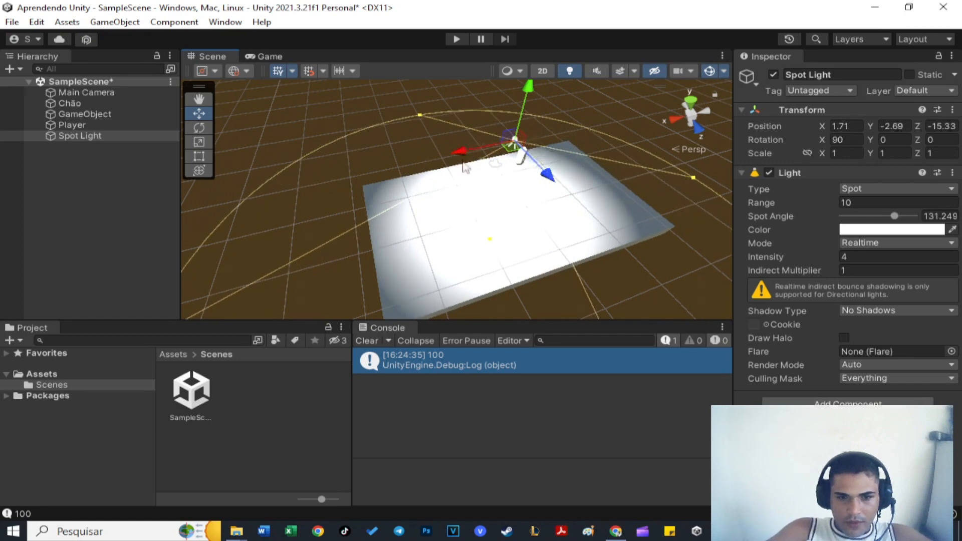
{"action": "left_click_drag", "start_coordinate": [465, 159], "coordinate": [480, 158]}
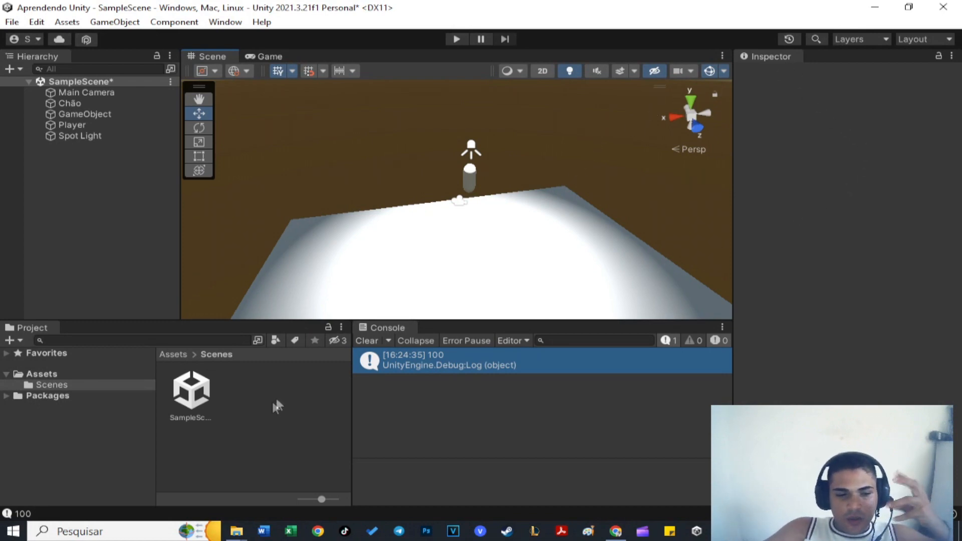
Delete the New Terrain asset from the Assets folder
{"action": "left_click", "coordinate": [42, 374]}
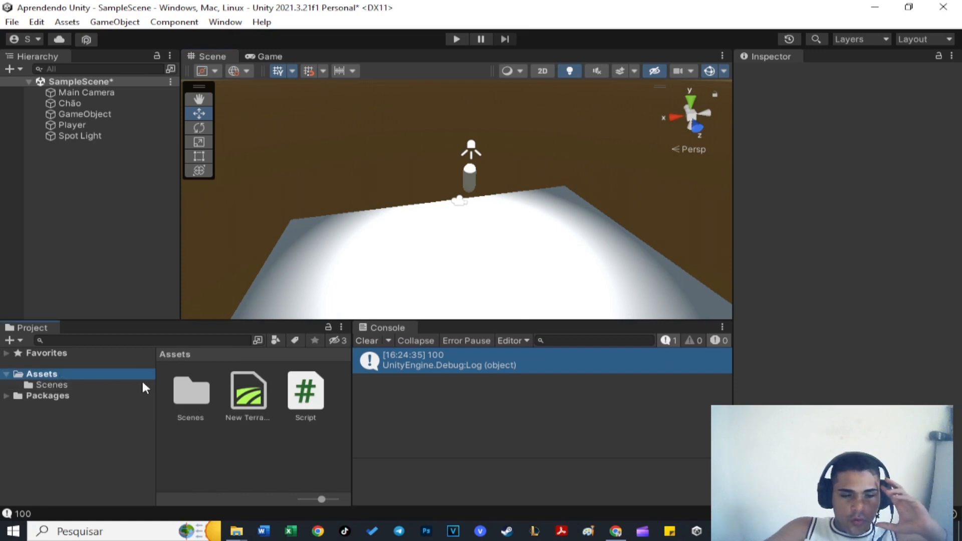
{"action": "left_click", "coordinate": [255, 395]}
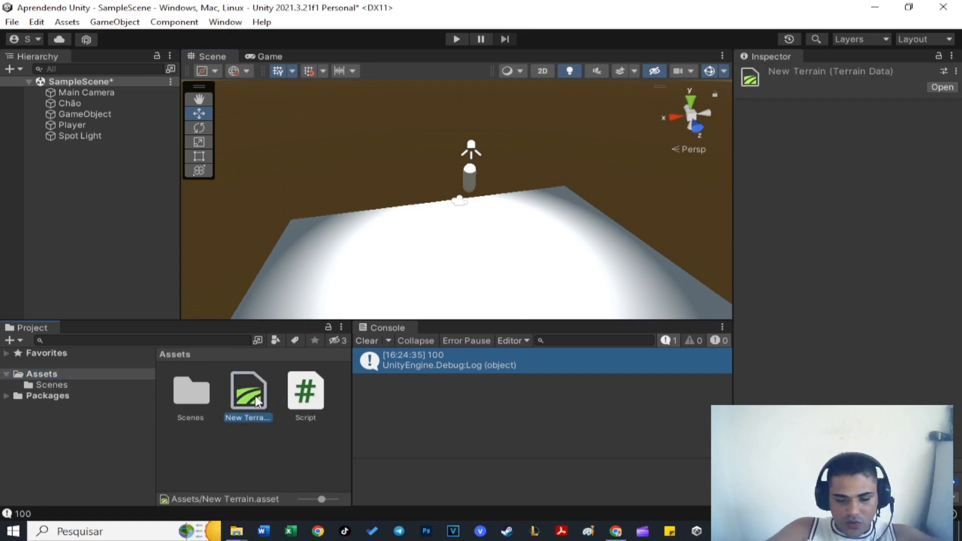
{"action": "key", "text": "Delete"}
{"action": "left_click", "coordinate": [522, 295]}
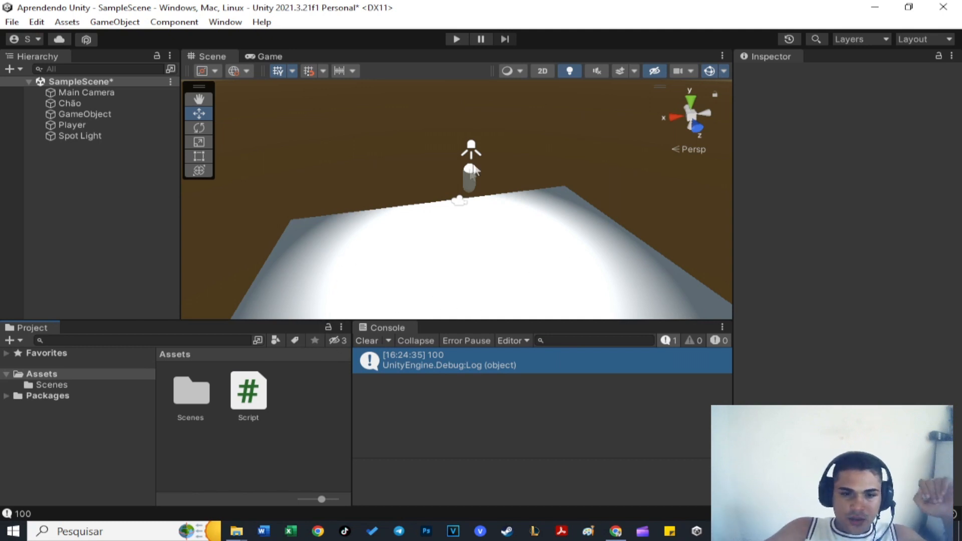
Examine the Script asset's code, as well as the Player capsule's name and Transform position
{"action": "left_click", "coordinate": [248, 392]}
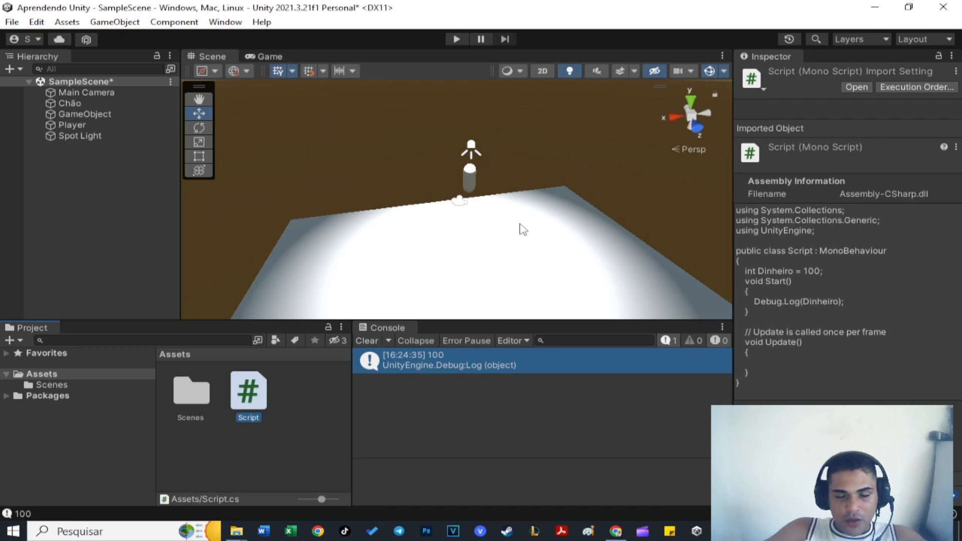
{"action": "scroll", "coordinate": [415, 125], "scroll_direction": "up", "scroll_amount": 3}
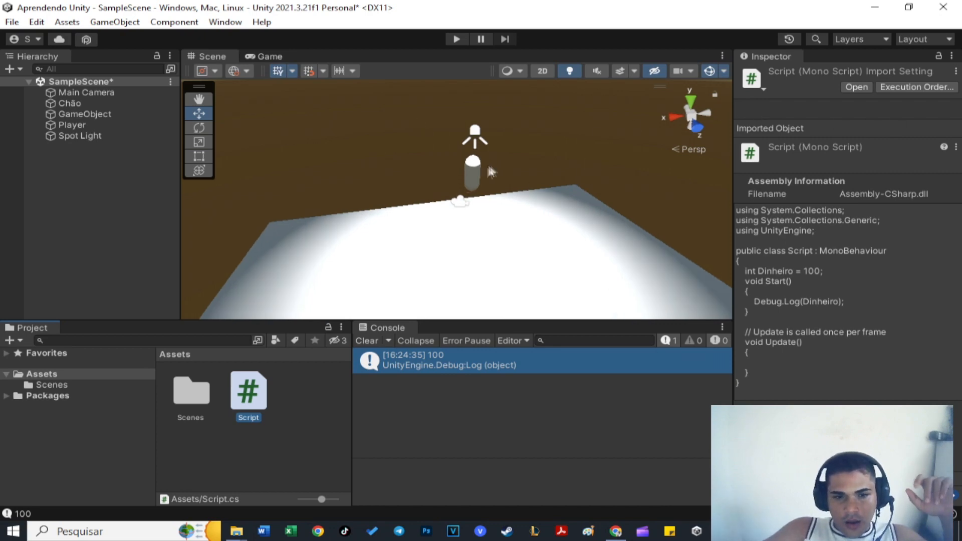
{"action": "left_click", "coordinate": [475, 181]}
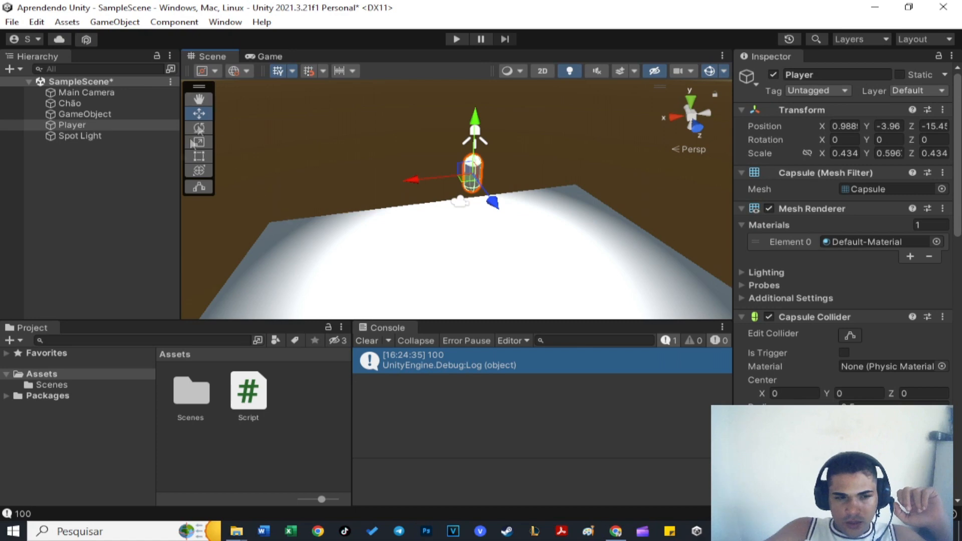
{"action": "left_click", "coordinate": [812, 74]}
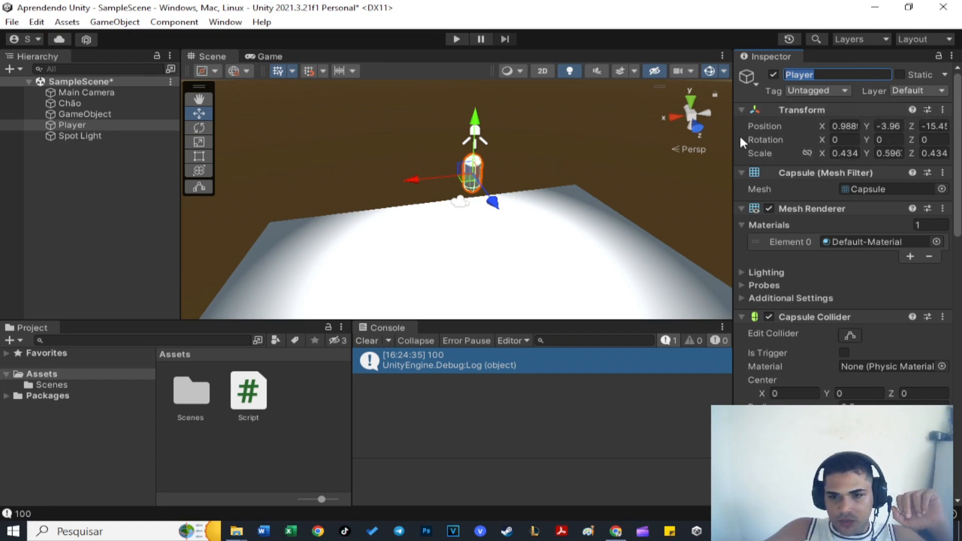
{"action": "left_click", "coordinate": [843, 127]}
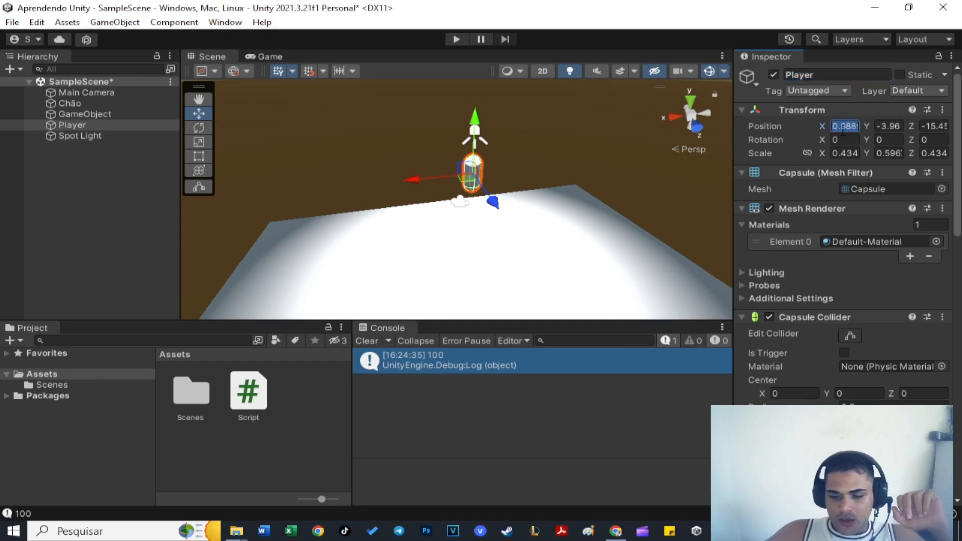
Try Position X values of 0 and 1 on the Player capsule, and undo the changes
{"action": "type", "text": "0"}
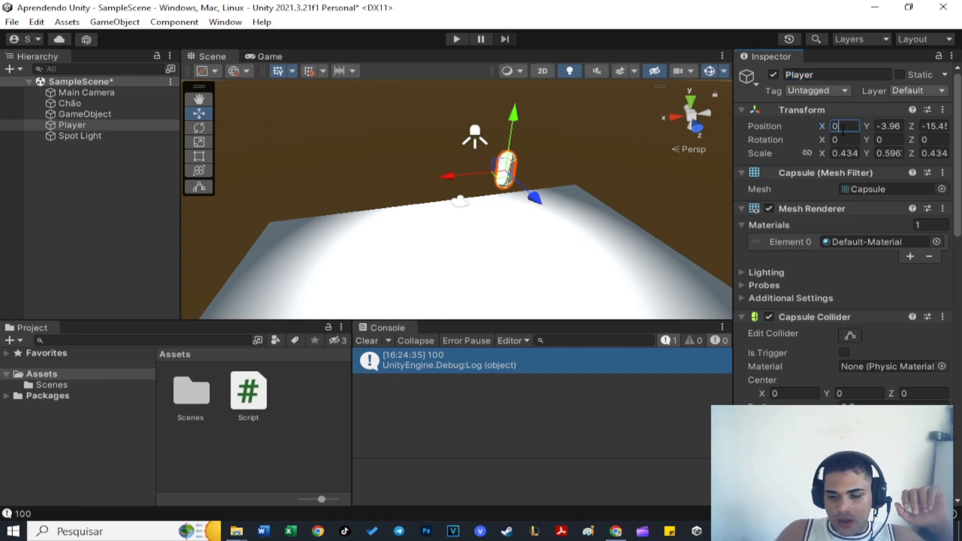
{"action": "type", "text": "1"}
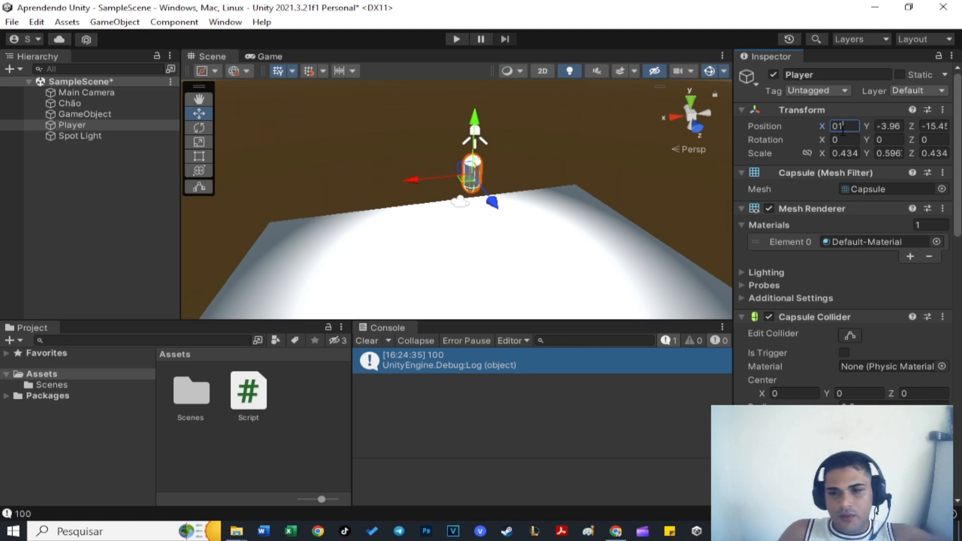
{"action": "left_click", "coordinate": [652, 111]}
{"action": "key", "text": "ctrl+z"}
{"action": "key", "text": "ctrl+z"}
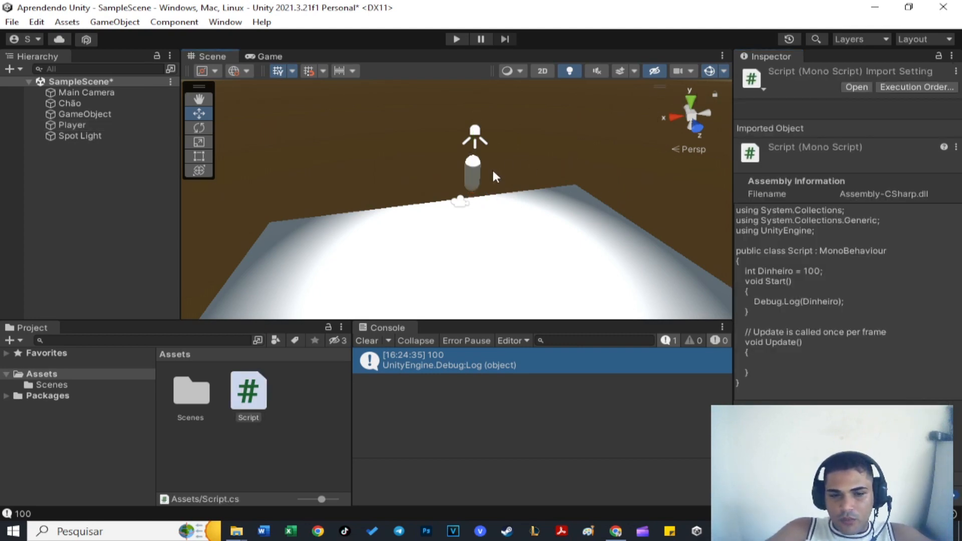
Select the Player capsule in the scene and collapse both of its Capsule Collider components
{"action": "left_click", "coordinate": [469, 169]}
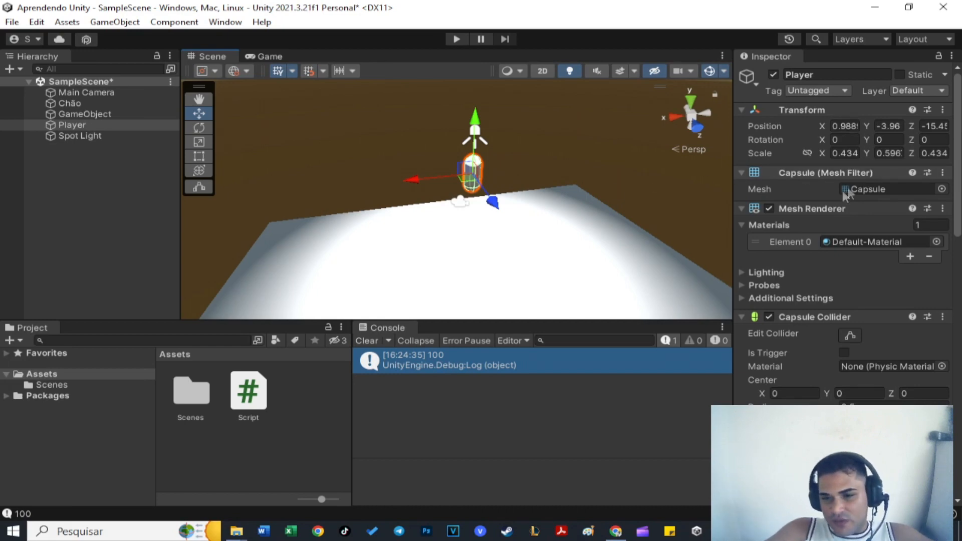
{"action": "scroll", "coordinate": [838, 215], "scroll_direction": "down", "scroll_amount": 2}
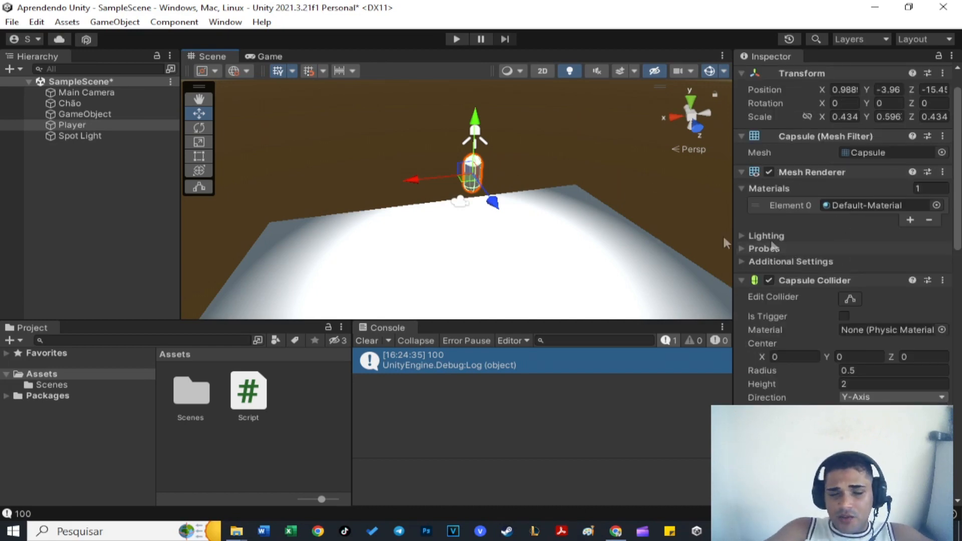
{"action": "scroll", "coordinate": [421, 156], "scroll_direction": "up", "scroll_amount": 3}
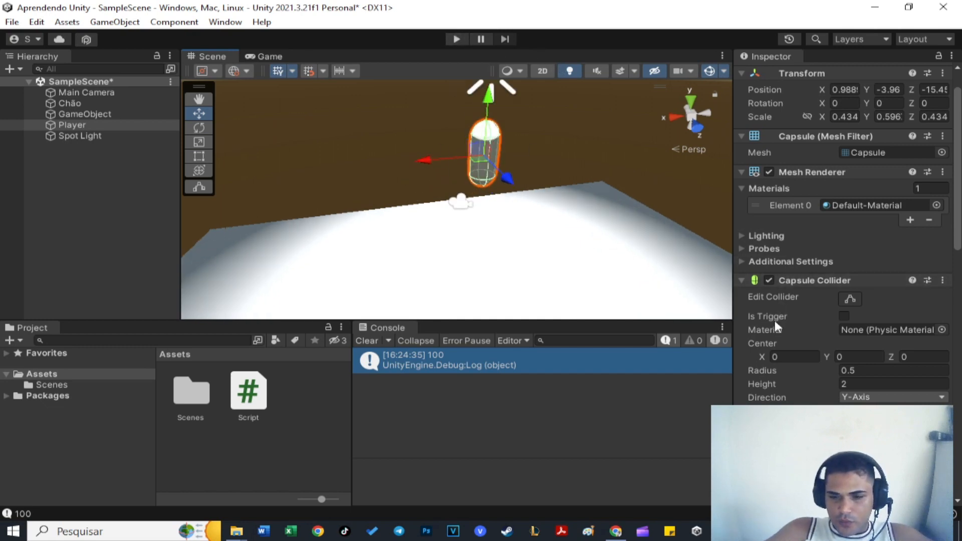
{"action": "left_click", "coordinate": [878, 284]}
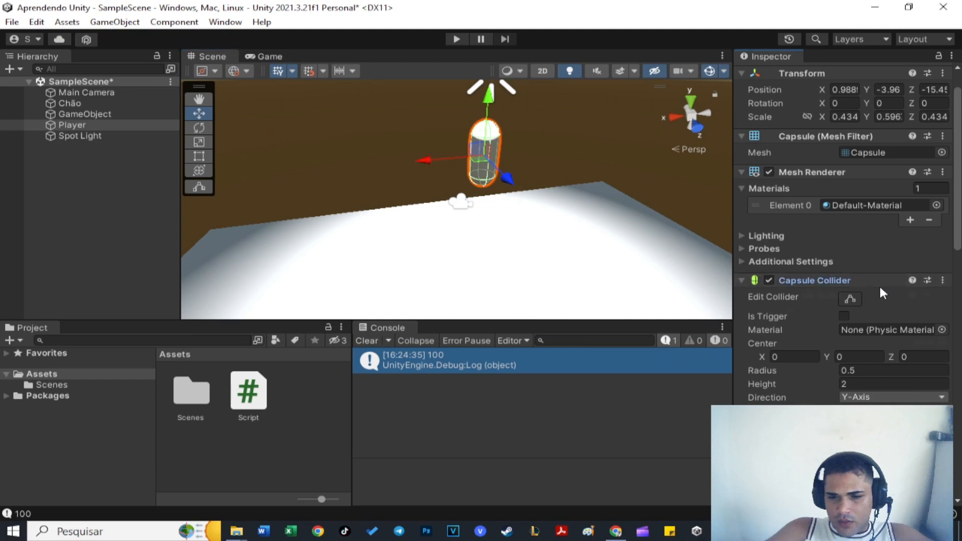
{"action": "scroll", "coordinate": [875, 309], "scroll_direction": "up", "scroll_amount": 1}
{"action": "left_click", "coordinate": [873, 328]}
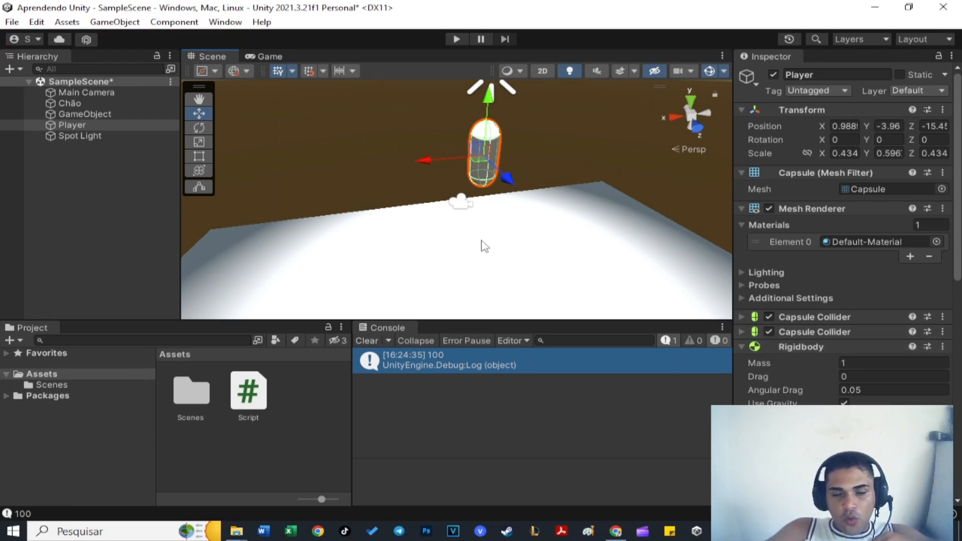
Browse the Physics components that can be added to the Player, without adding one
{"action": "scroll", "coordinate": [815, 338], "scroll_direction": "down", "scroll_amount": 3}
{"action": "scroll", "coordinate": [842, 230], "scroll_direction": "down", "scroll_amount": 5}
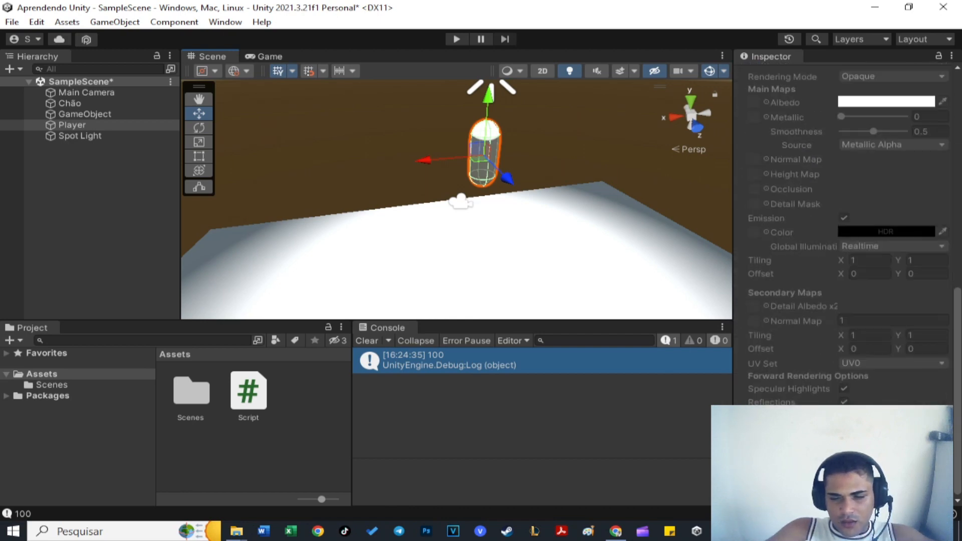
{"action": "left_click", "coordinate": [843, 470]}
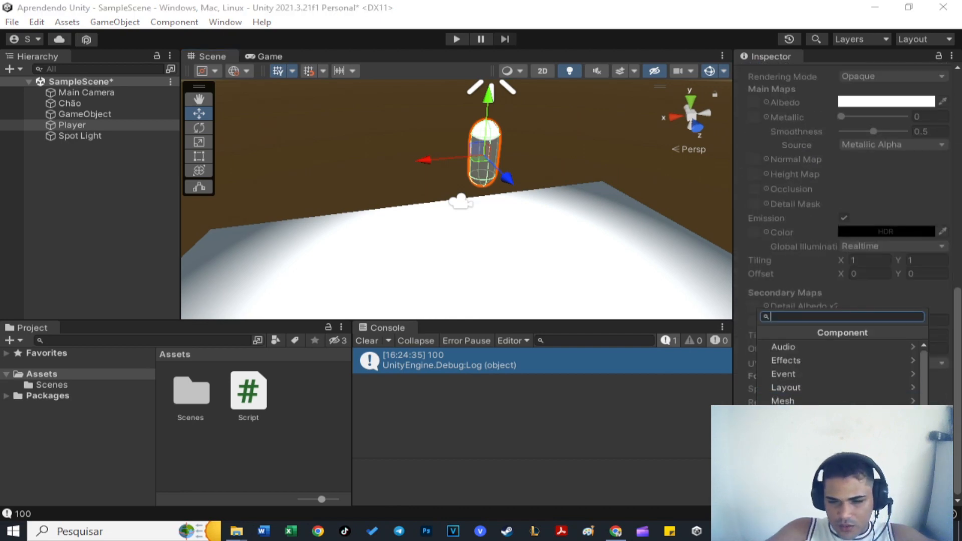
{"action": "left_click", "coordinate": [812, 453]}
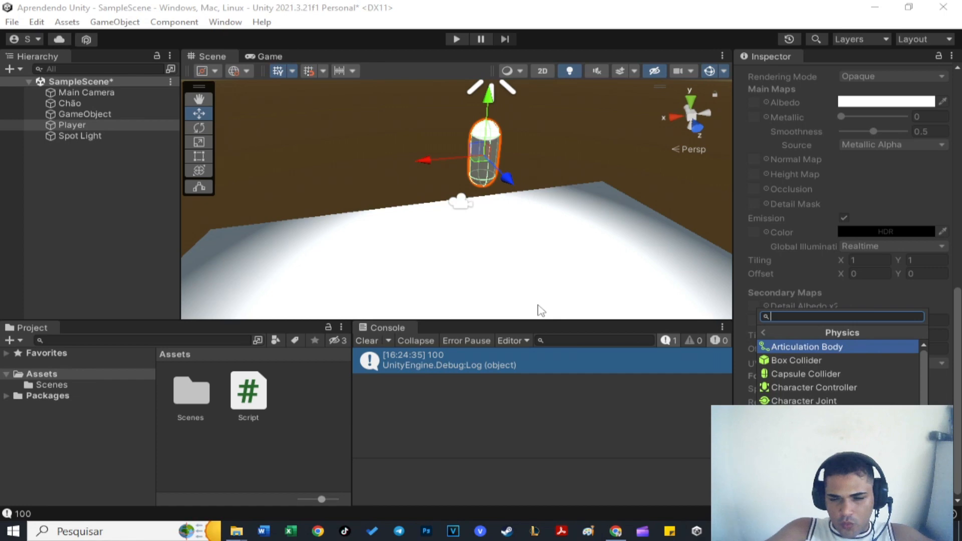
{"action": "key", "text": "Down"}
{"action": "key", "text": "Down"}
{"action": "key", "text": "Up"}
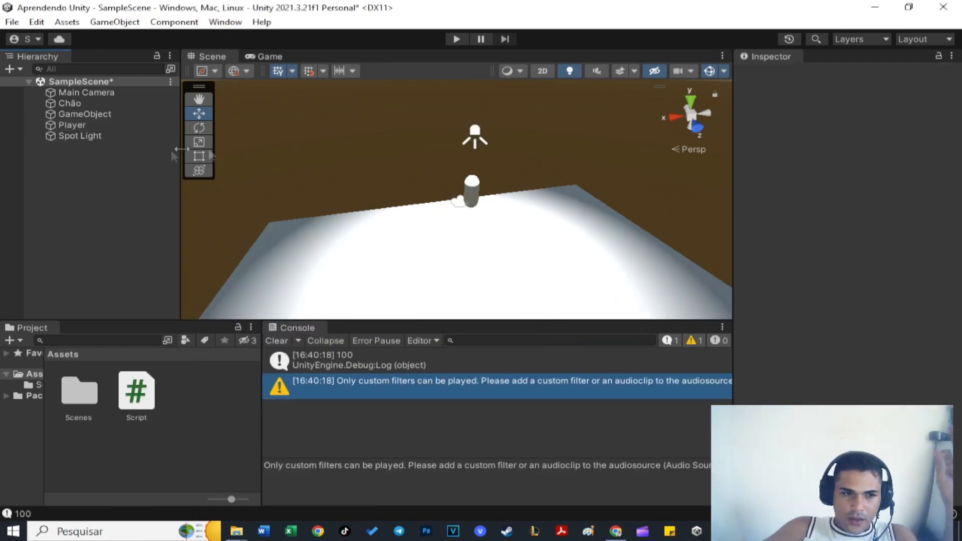
Show the Game view and widen the project's folder tree so its folder names are fully readable
{"action": "left_click", "coordinate": [250, 52]}
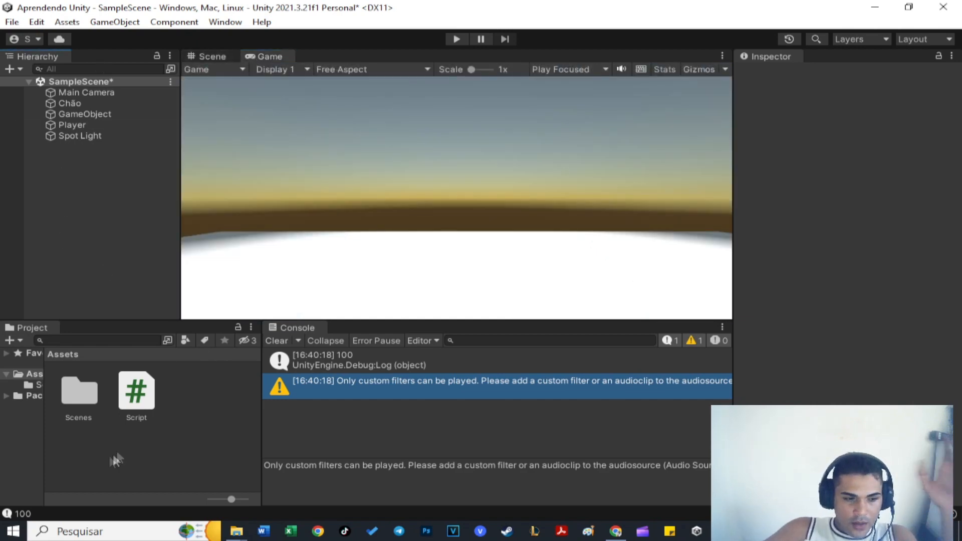
{"action": "left_click_drag", "start_coordinate": [44, 444], "coordinate": [80, 331]}
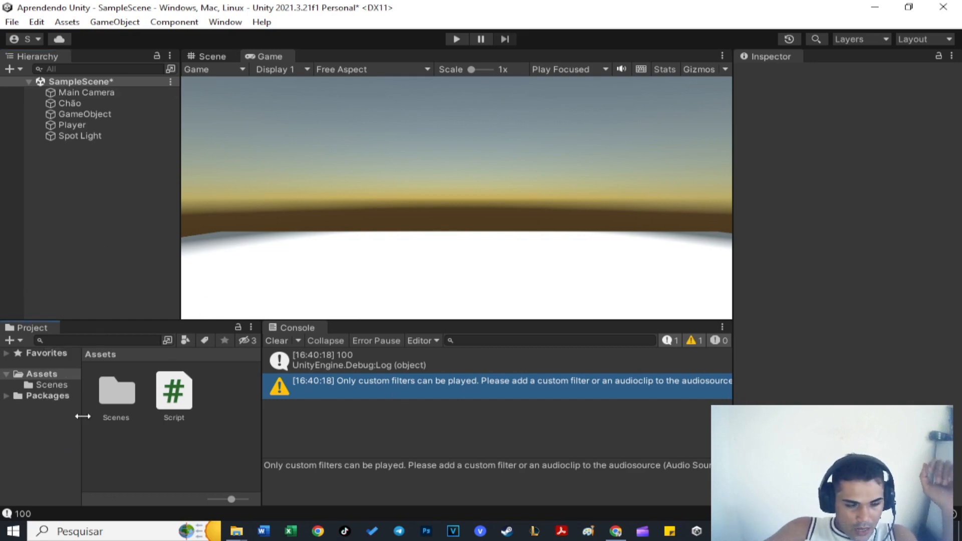
Examine the Console's log message and the audio source warning
{"action": "left_click", "coordinate": [342, 365]}
{"action": "left_click", "coordinate": [341, 384]}
{"action": "left_click", "coordinate": [341, 368]}
{"action": "left_click", "coordinate": [341, 380]}
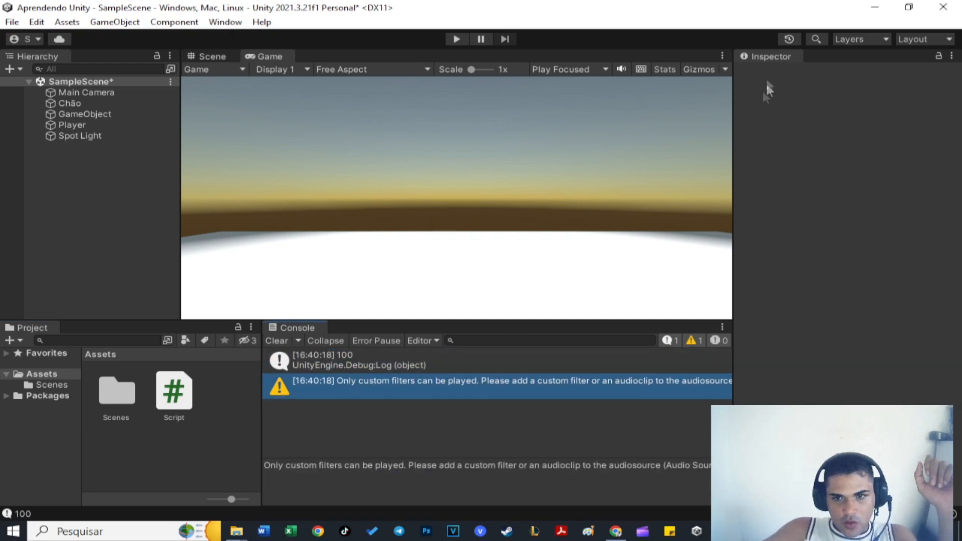